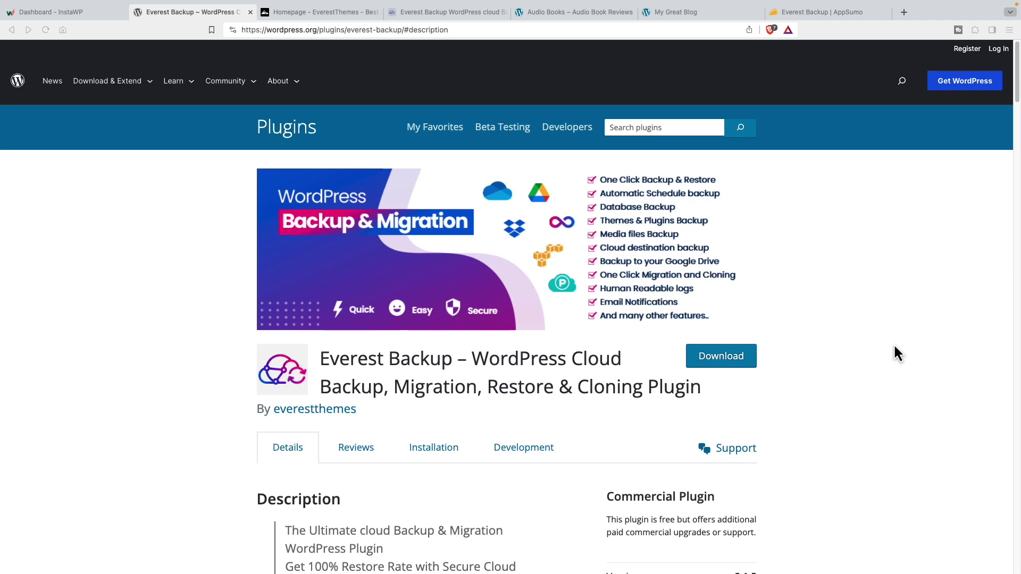
pyautogui.scroll(-2, 894, 346)
pyautogui.scroll(-3, 895, 348)
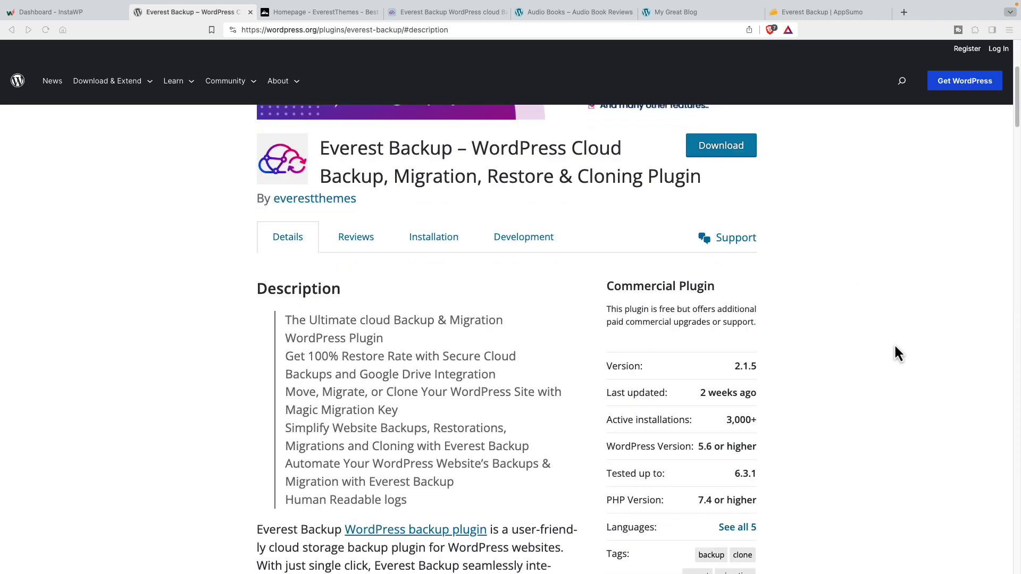
pyautogui.scroll(-2, 894, 348)
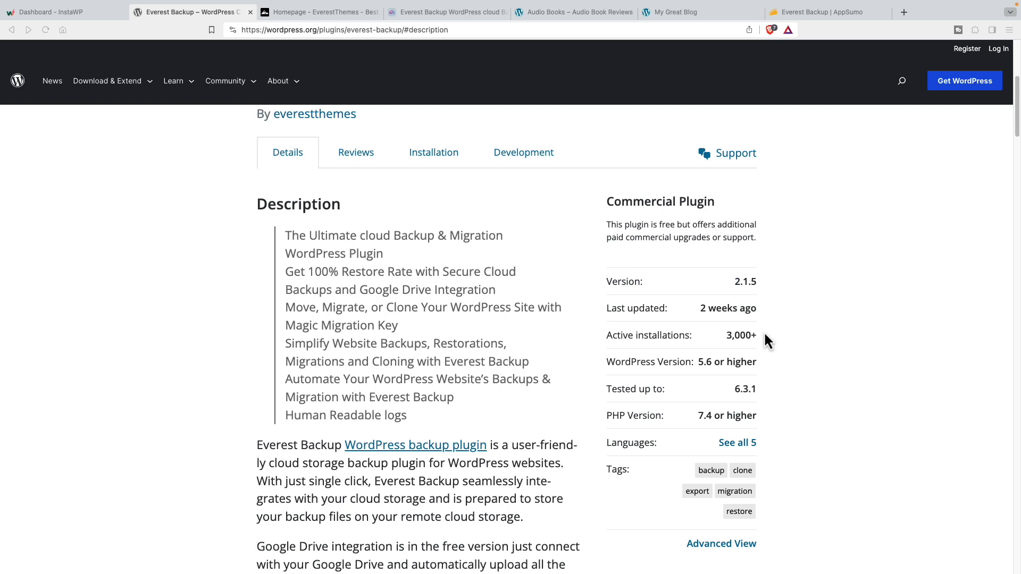
pyautogui.scroll(-6, 764, 331)
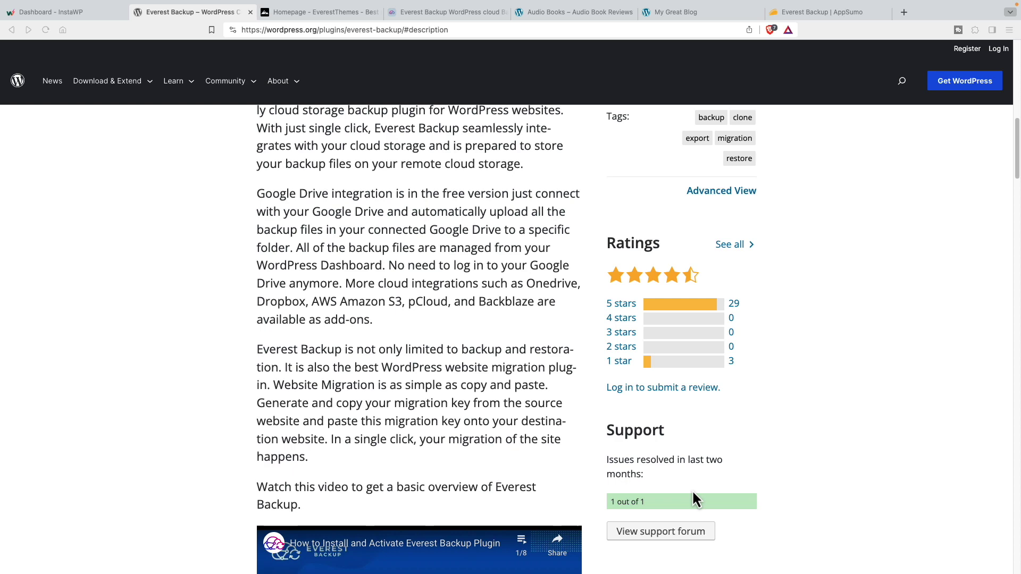
pyautogui.scroll(4, 691, 490)
pyautogui.scroll(6, 295, 118)
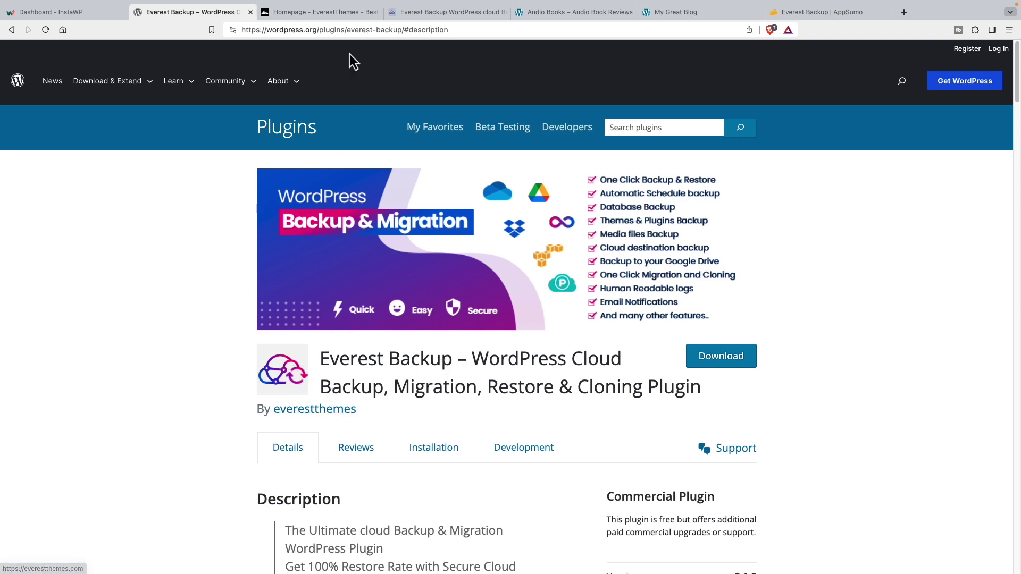
# Go from EverestThemes to the wpeverestbackup.com site and open its Key Features page.
pyautogui.click(346, 12)
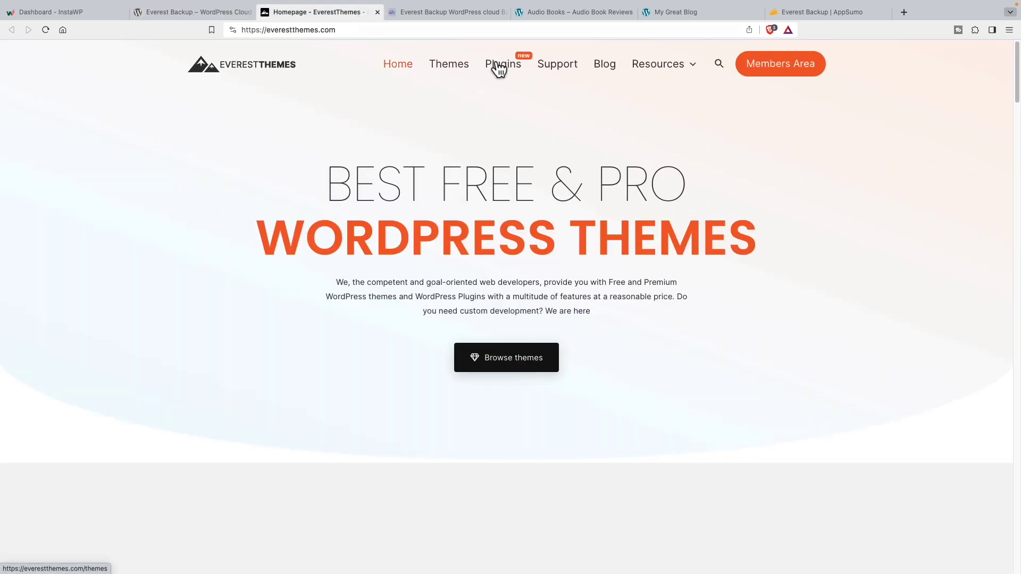
pyautogui.click(467, 15)
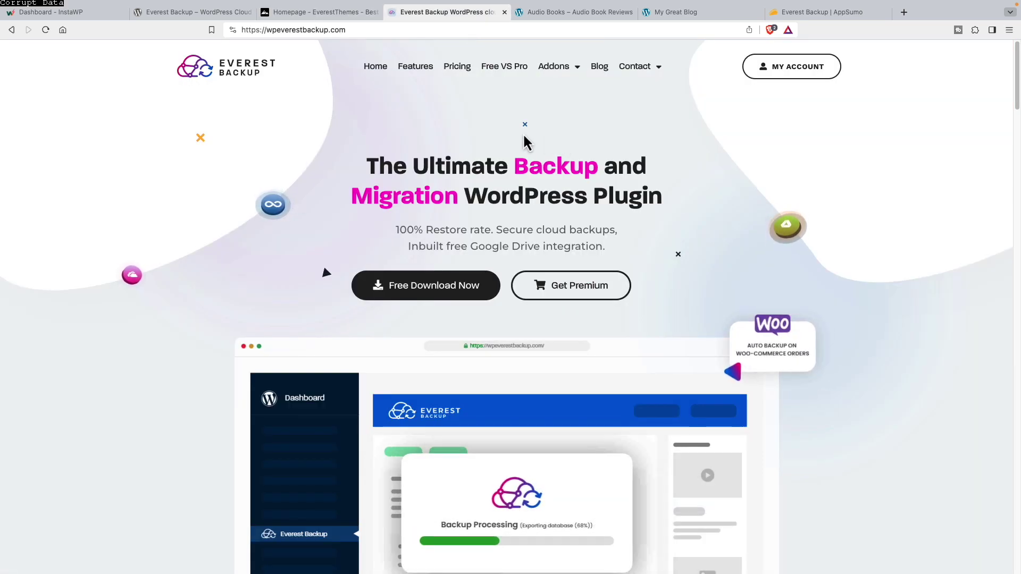
pyautogui.click(420, 72)
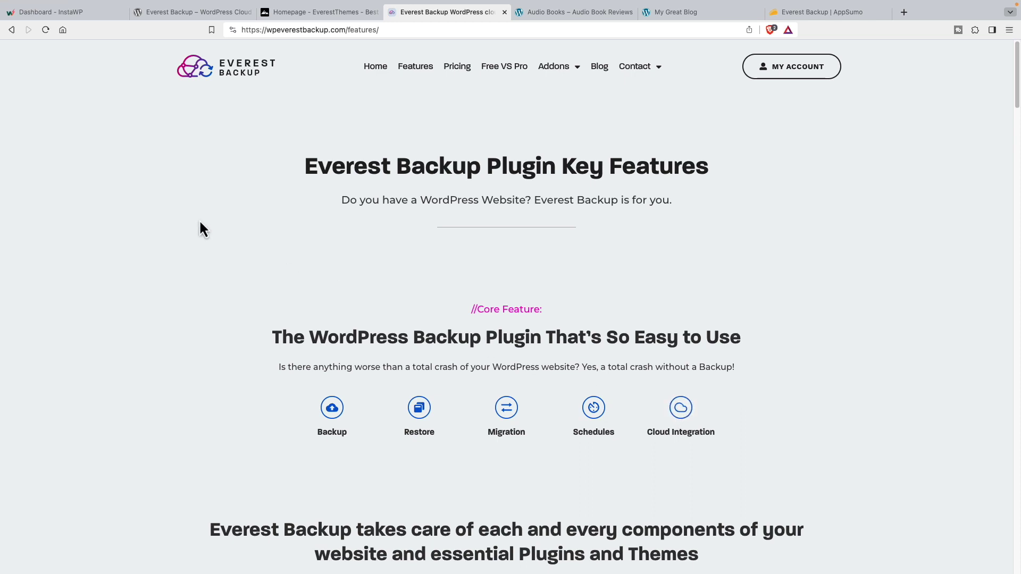
pyautogui.moveTo(564, 68)
# Review the Personal $59, Business $79 and Agency $129 yearly plans on the Pricing page.
pyautogui.click(462, 69)
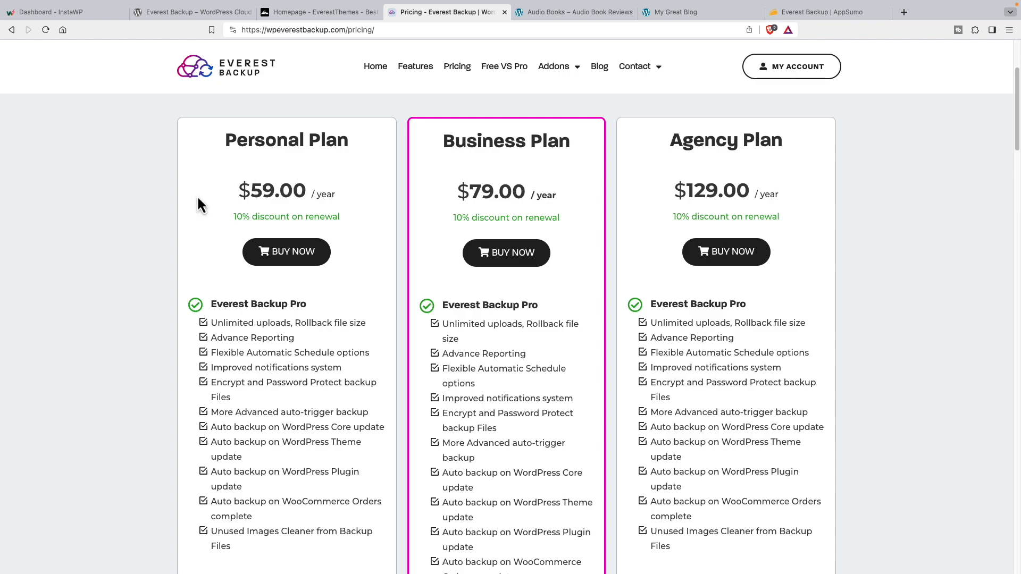
pyautogui.scroll(-4, 201, 205)
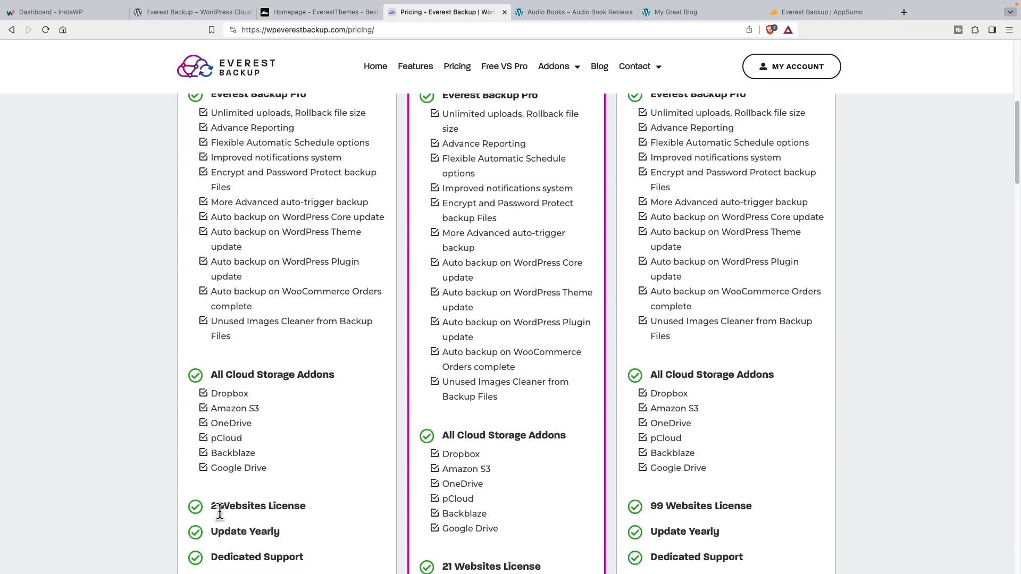
pyautogui.scroll(5, 483, 236)
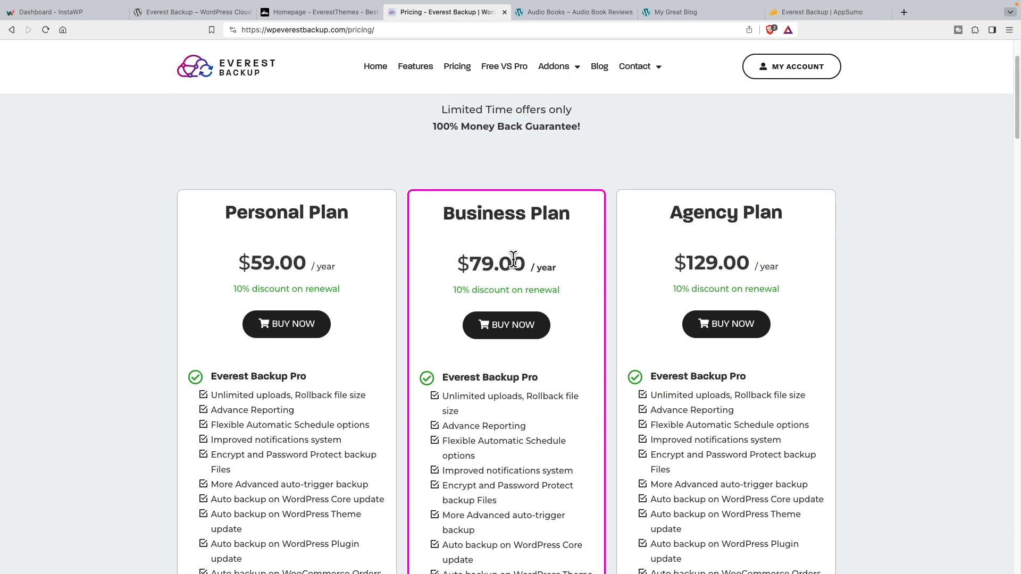
pyautogui.scroll(-8, 513, 259)
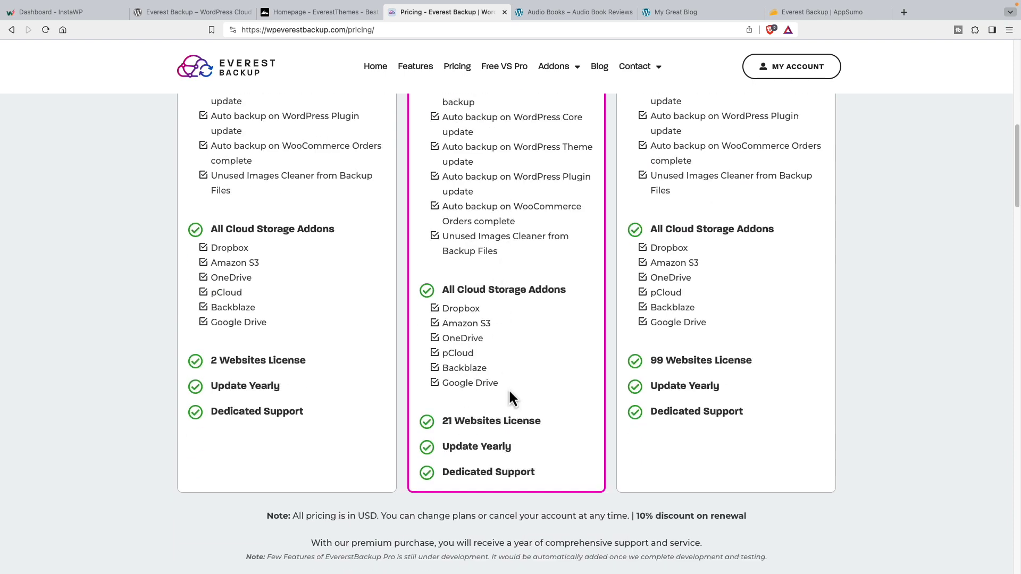
pyautogui.scroll(6, 518, 319)
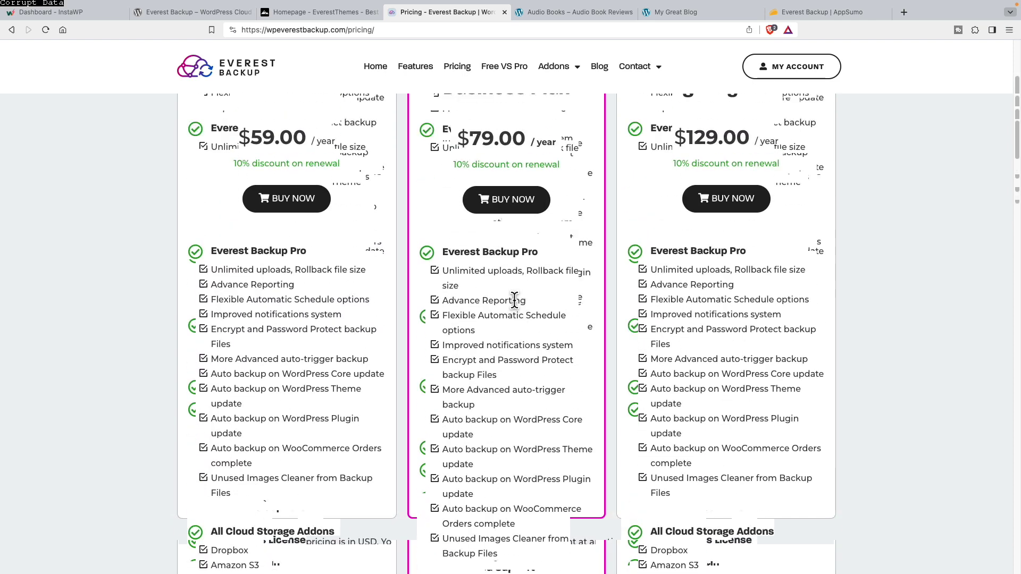
pyautogui.scroll(1, 516, 303)
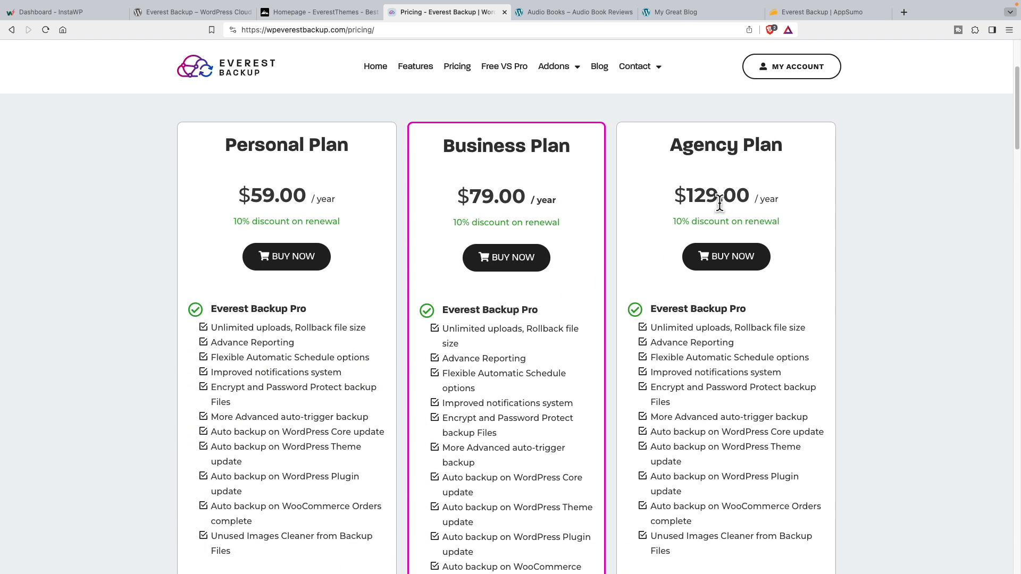
pyautogui.scroll(-7, 722, 210)
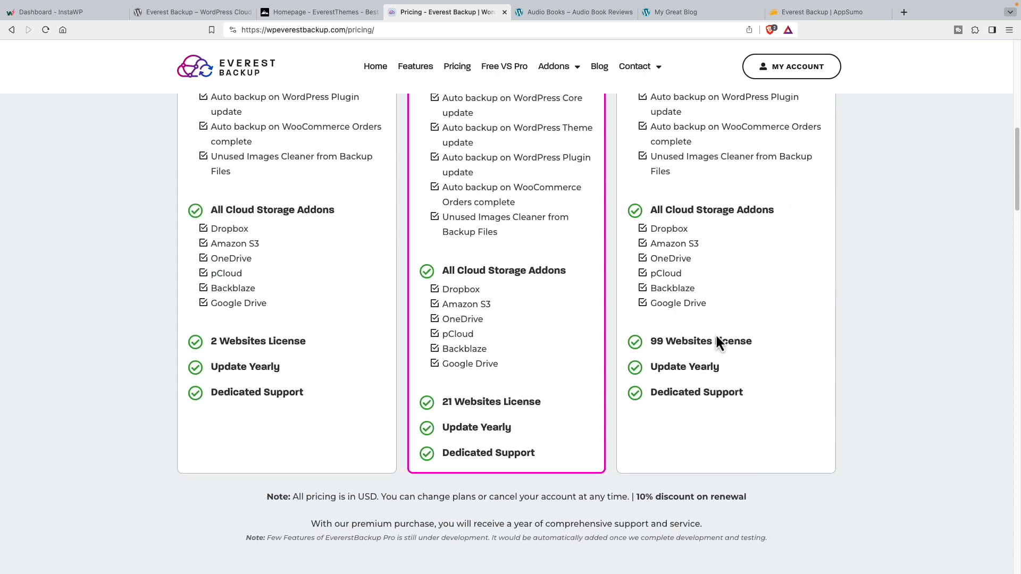
pyautogui.scroll(-13, 718, 303)
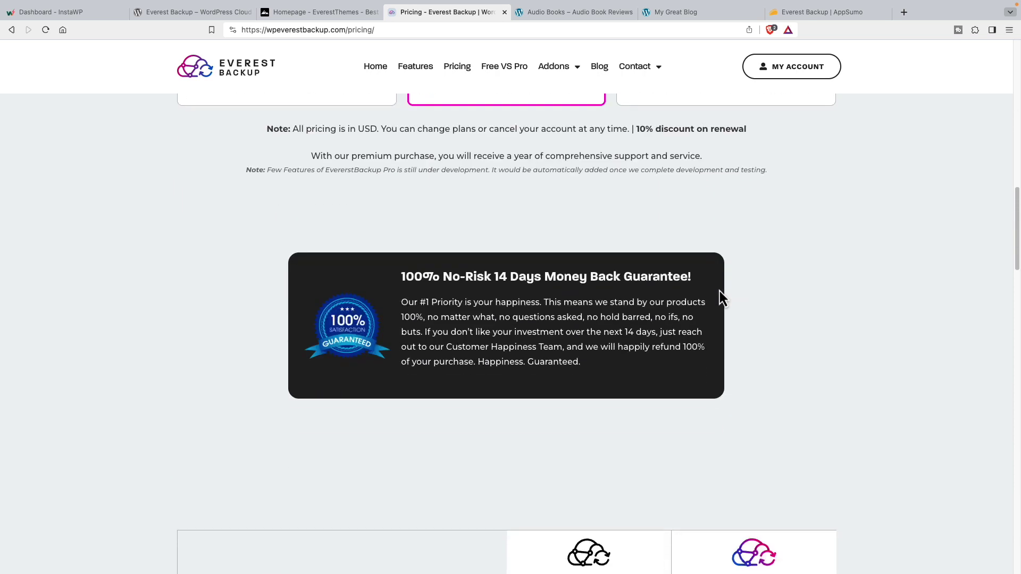
pyautogui.scroll(-3, 717, 289)
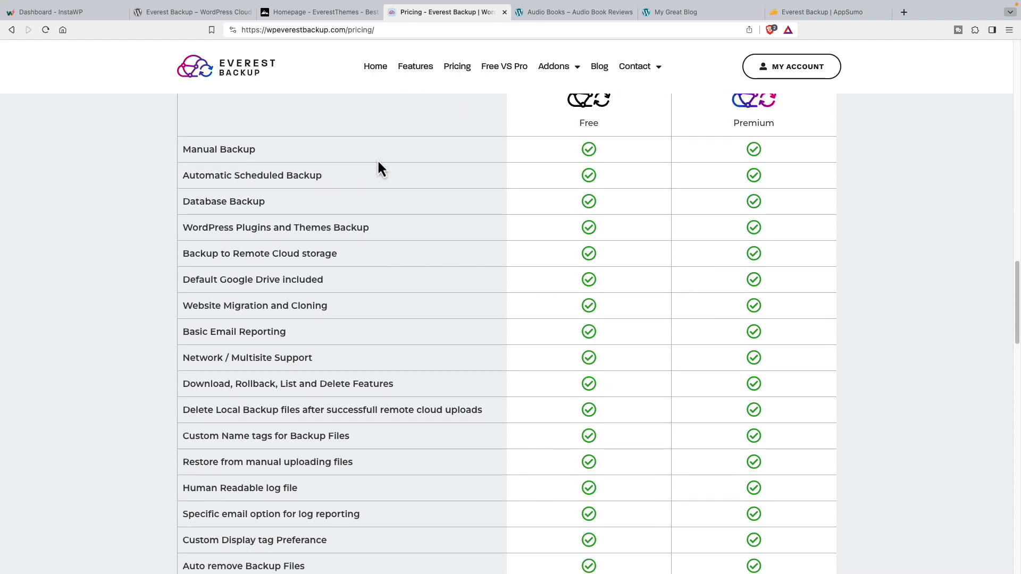
# Scroll to the Free vs Premium table, where Dropbox, OneDrive and staging are premium-only.
pyautogui.scroll(1, 612, 125)
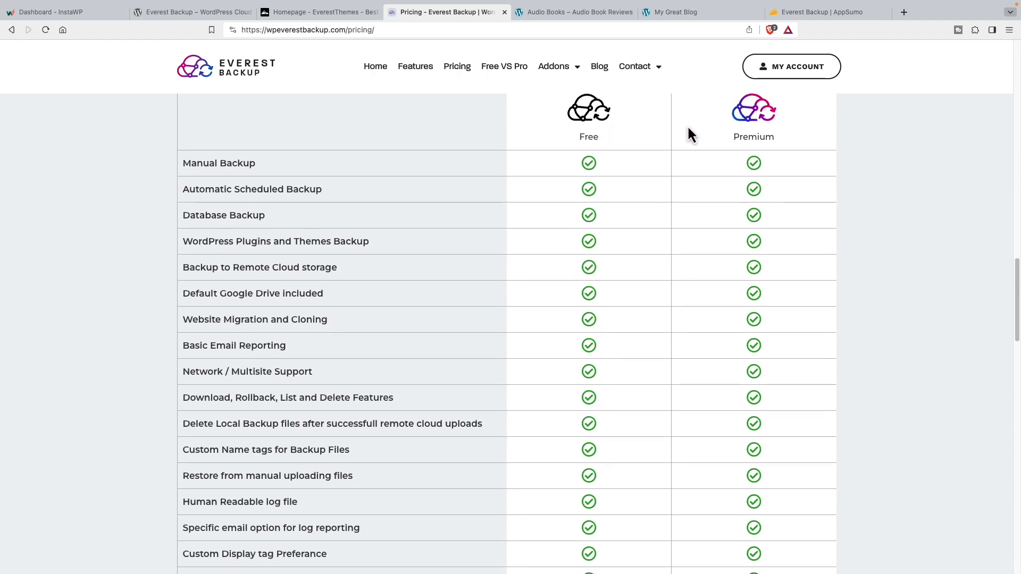
pyautogui.scroll(-7, 702, 162)
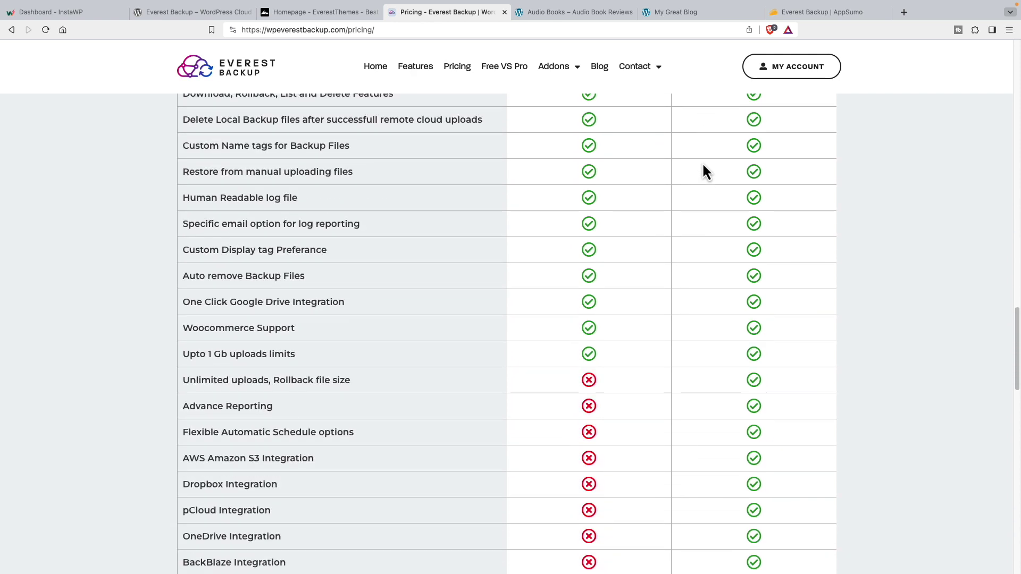
pyautogui.scroll(-3, 702, 161)
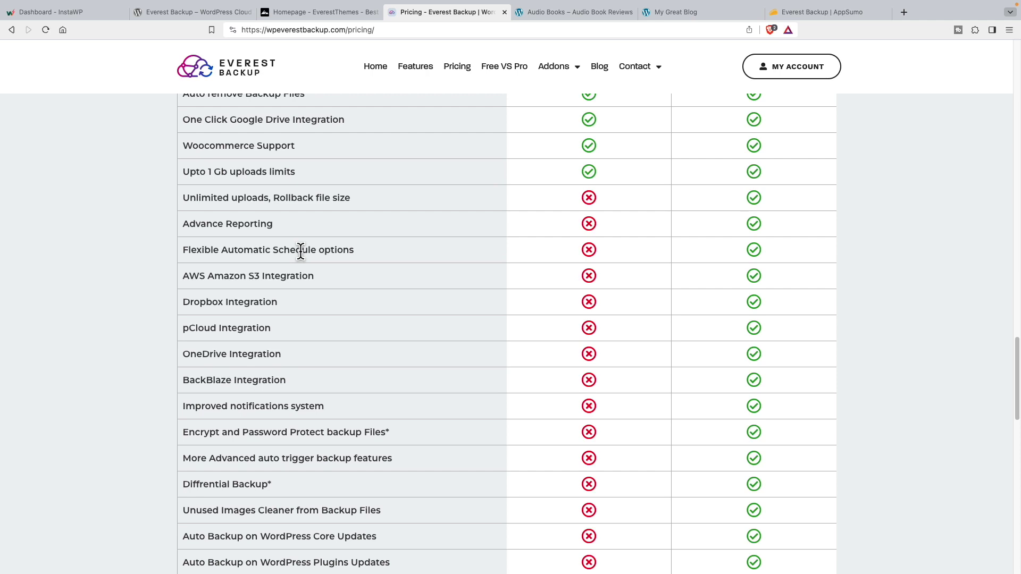
pyautogui.scroll(-2, 300, 251)
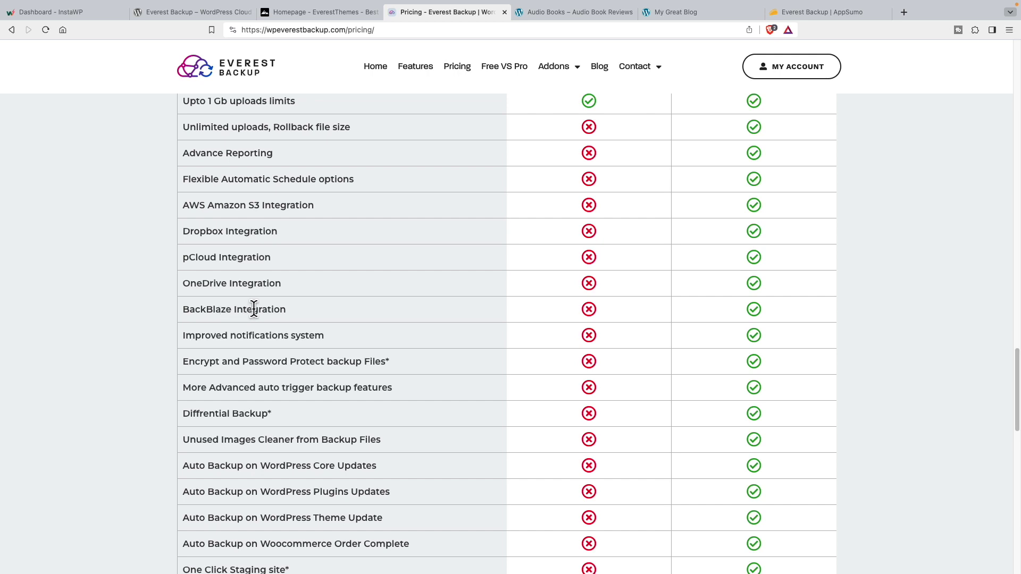
pyautogui.scroll(-2, 252, 308)
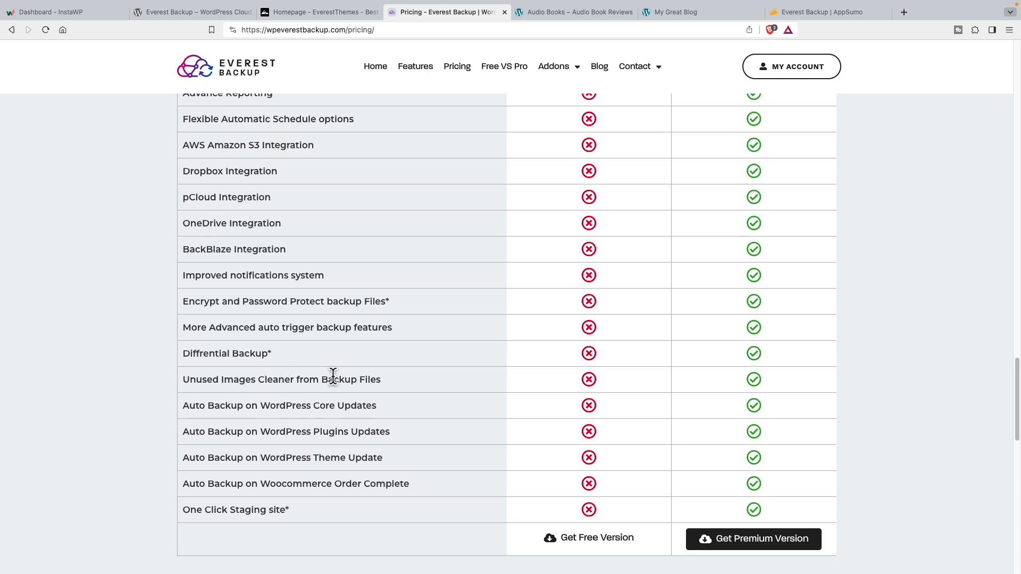
pyautogui.scroll(-1, 138, 426)
pyautogui.scroll(3, 226, 319)
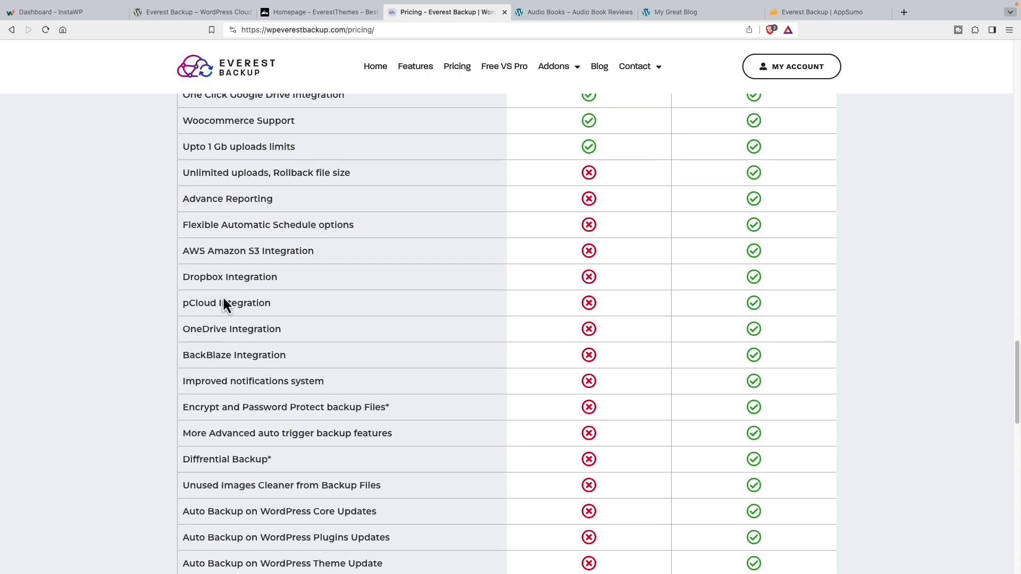
# On AppSumo's Everest Backup deal, set Plan 3 to 4 codes: $116 for 50 website licenses.
pyautogui.click(814, 12)
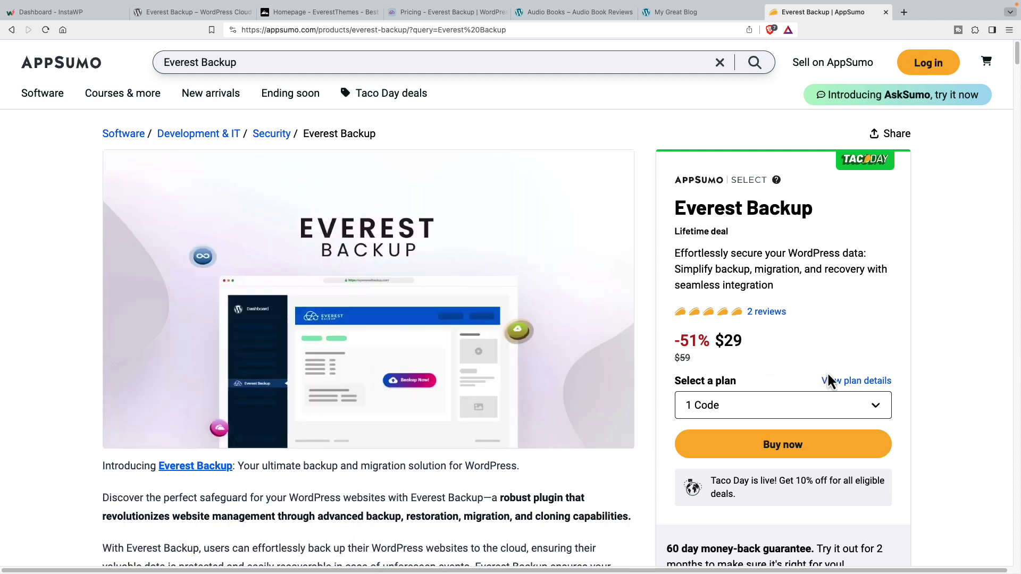
pyautogui.click(843, 381)
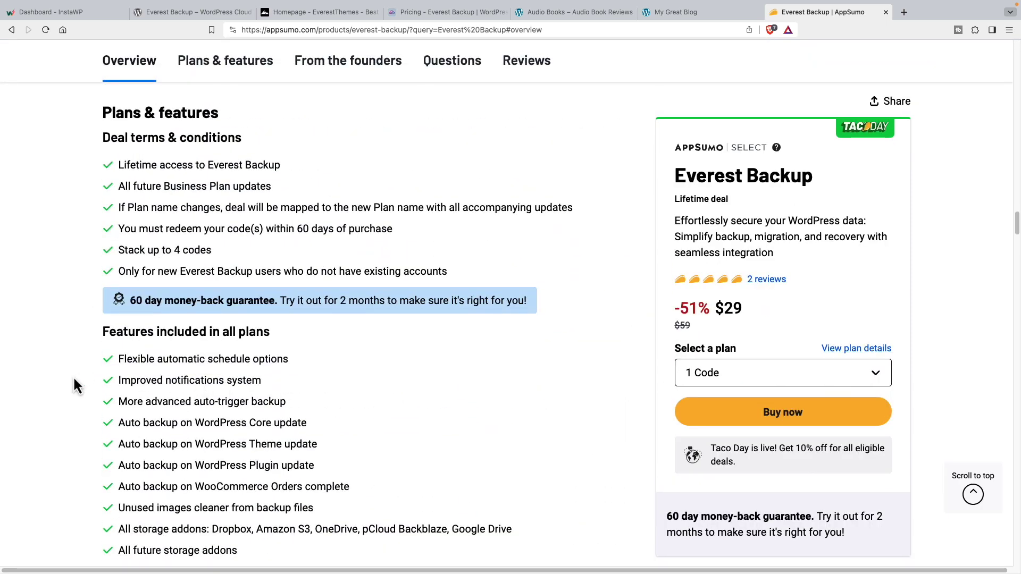
pyautogui.scroll(-2, 74, 378)
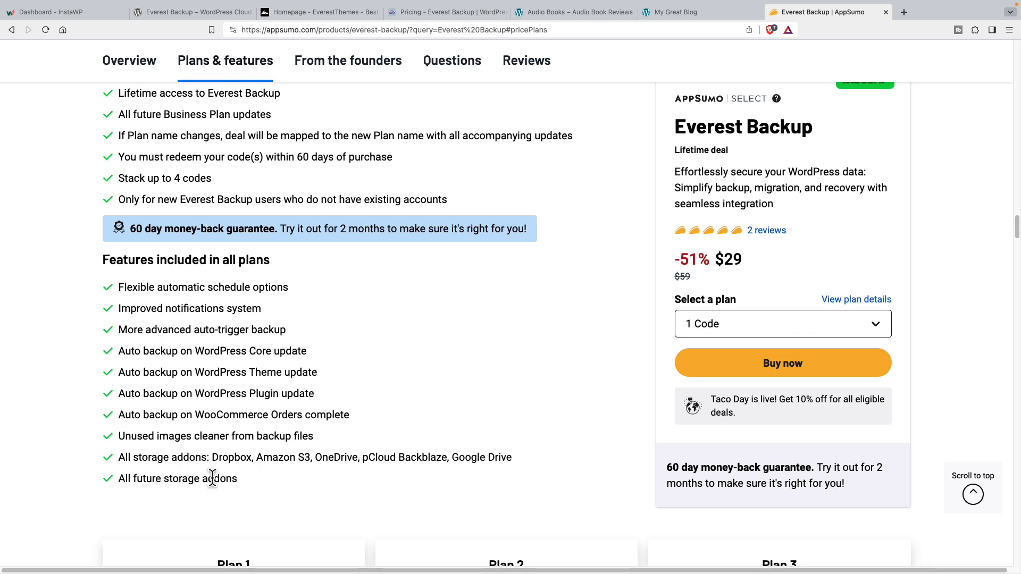
pyautogui.scroll(-5, 210, 478)
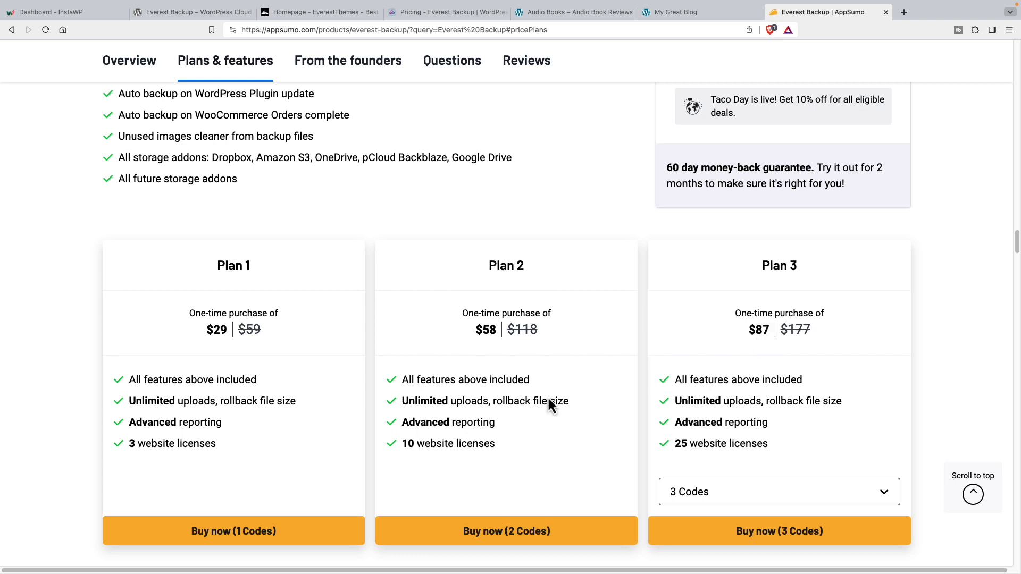
pyautogui.scroll(1, 519, 415)
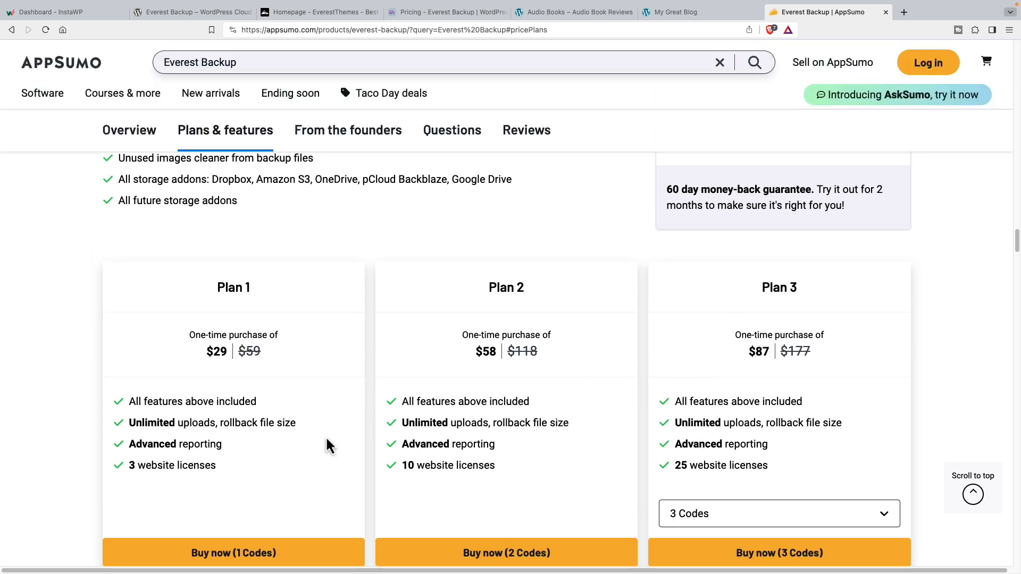
pyautogui.scroll(-3, 744, 461)
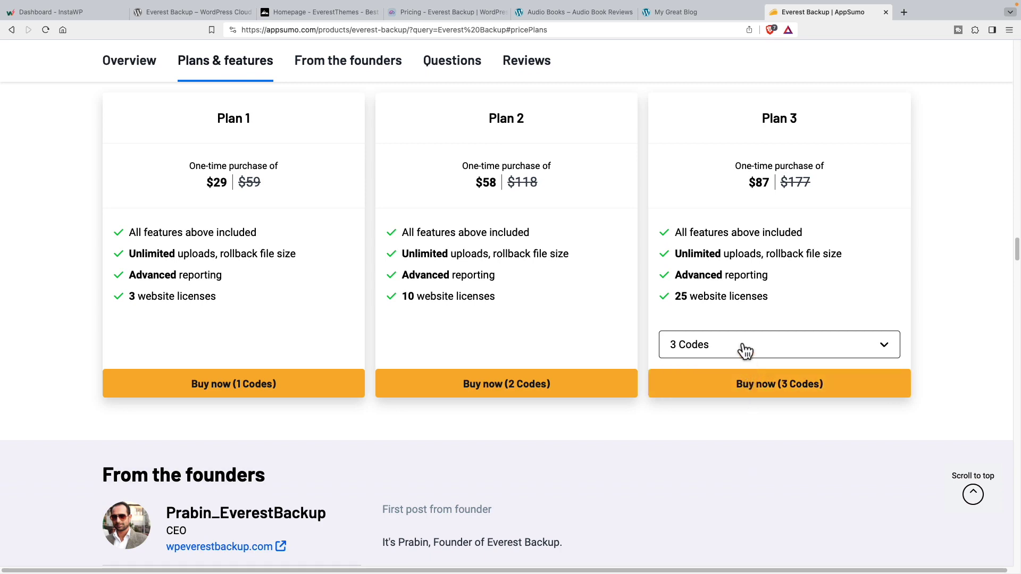
pyautogui.click(743, 346)
pyautogui.click(714, 403)
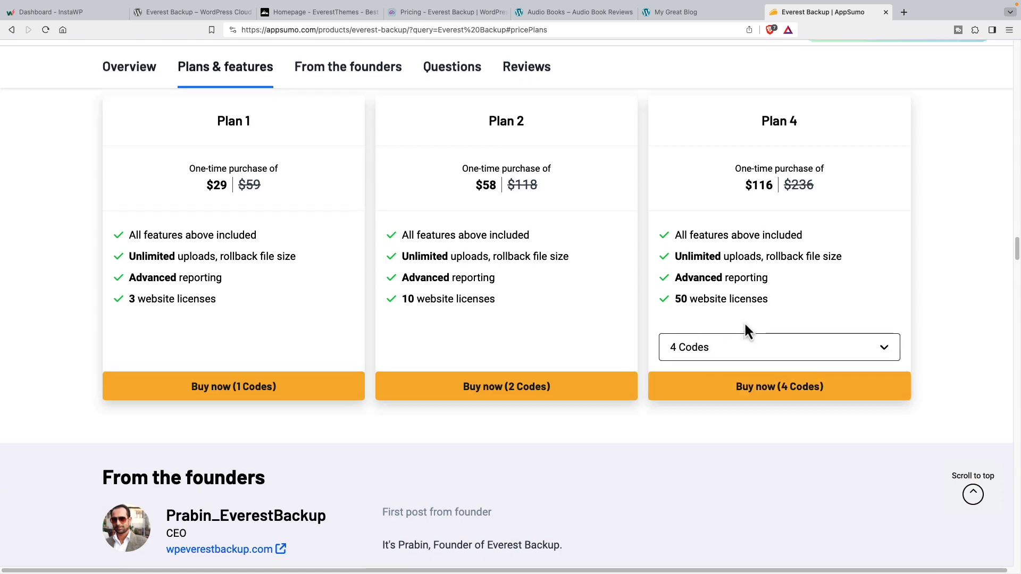
pyautogui.scroll(2, 992, 287)
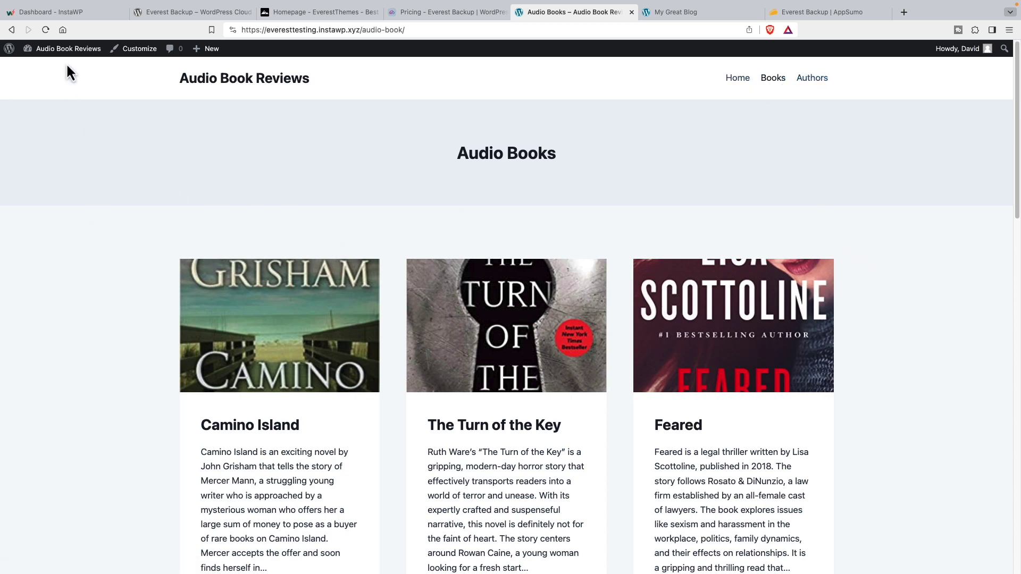
# Go to the Dashboard and list the installed plugins: Meta Box 5.8.1 and Meta Box AIO 1.23.1.
pyautogui.moveTo(53, 49)
pyautogui.click(51, 69)
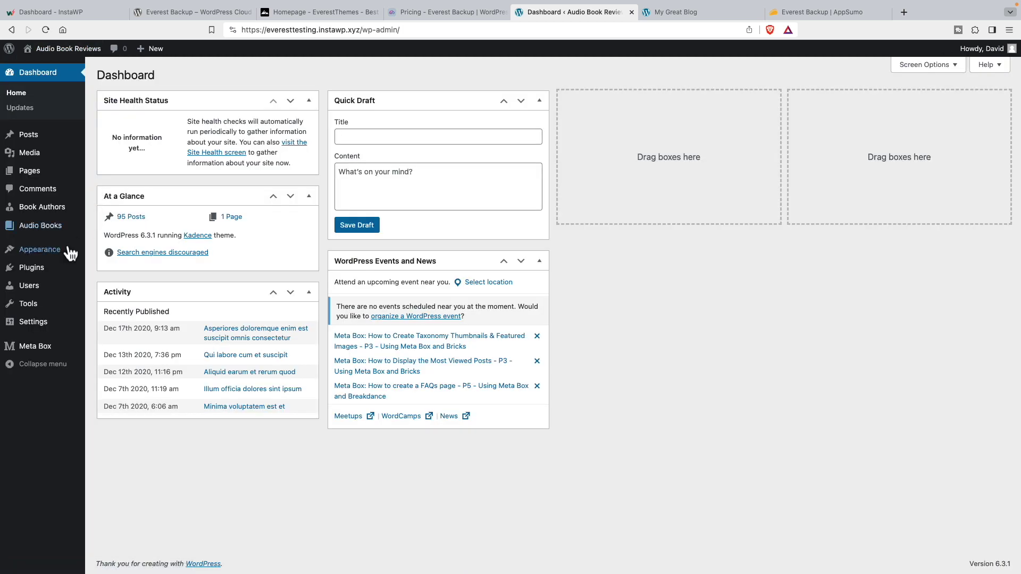
pyautogui.click(39, 267)
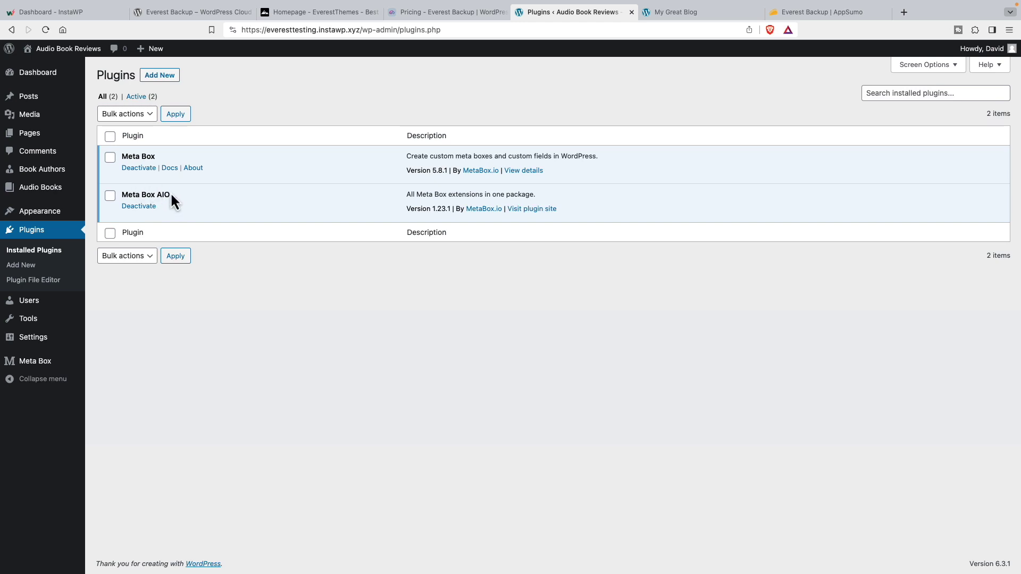
pyautogui.moveTo(38, 197)
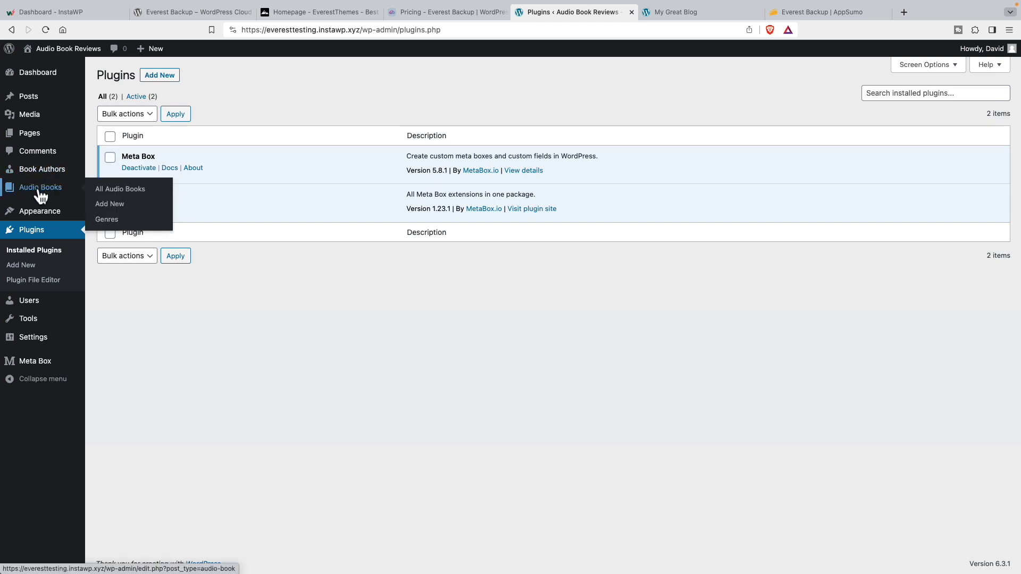
pyautogui.moveTo(40, 362)
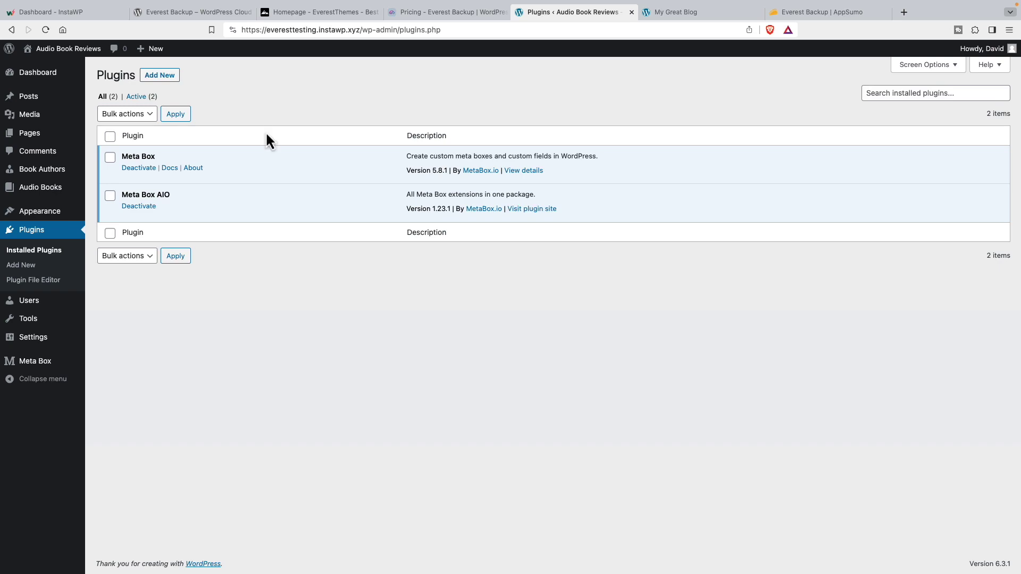
# Search the plugin directory for 'everest', then install and activate Everest Backup 2.1.5.
pyautogui.click(158, 76)
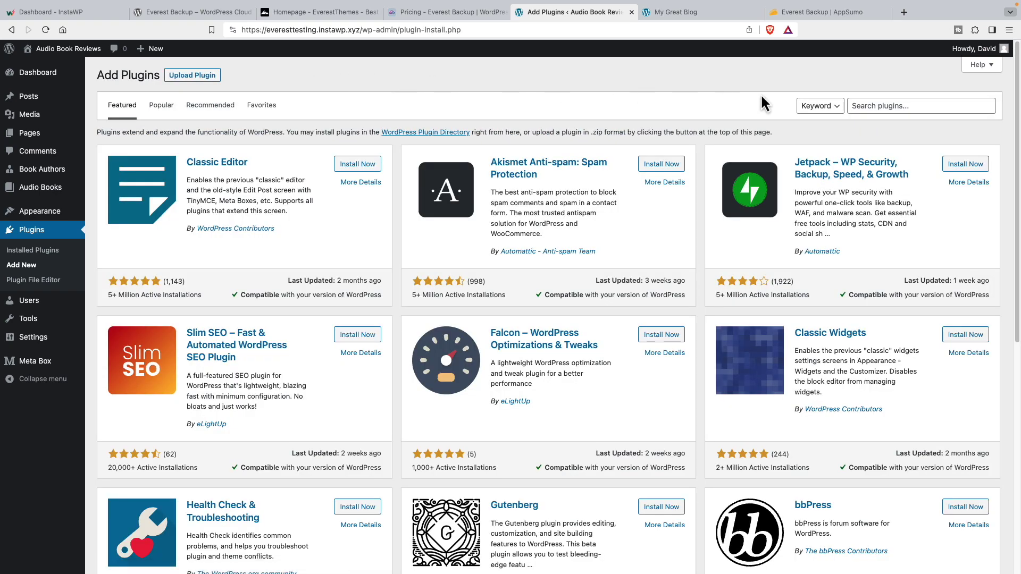
pyautogui.click(868, 106)
pyautogui.write('eve')
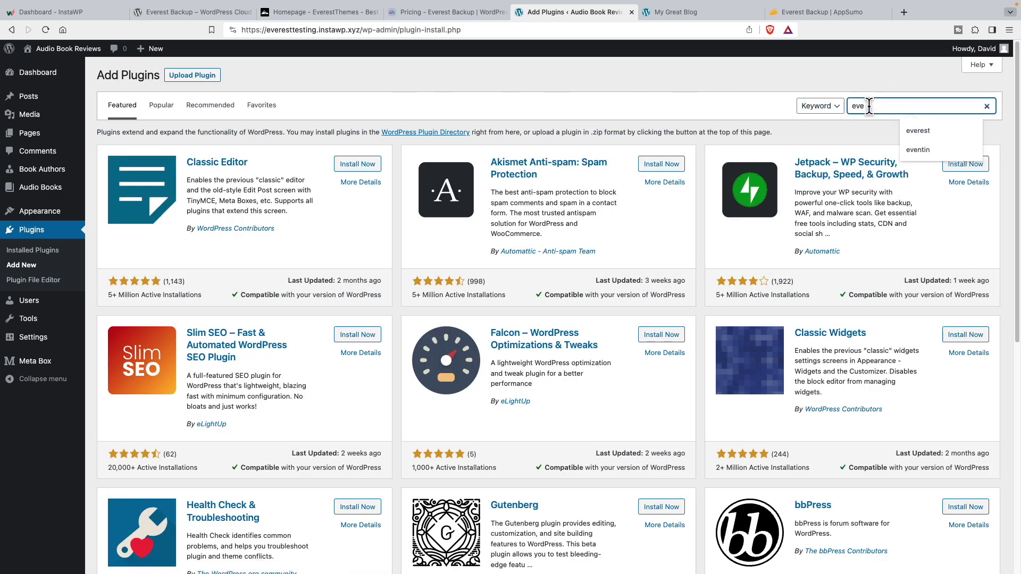
pyautogui.write('rest')
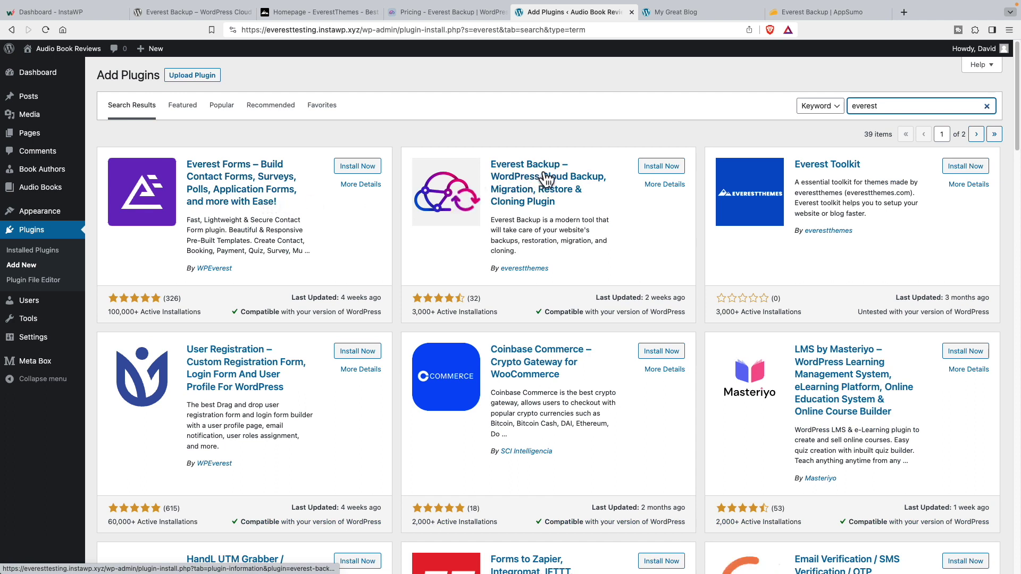
pyautogui.click(662, 166)
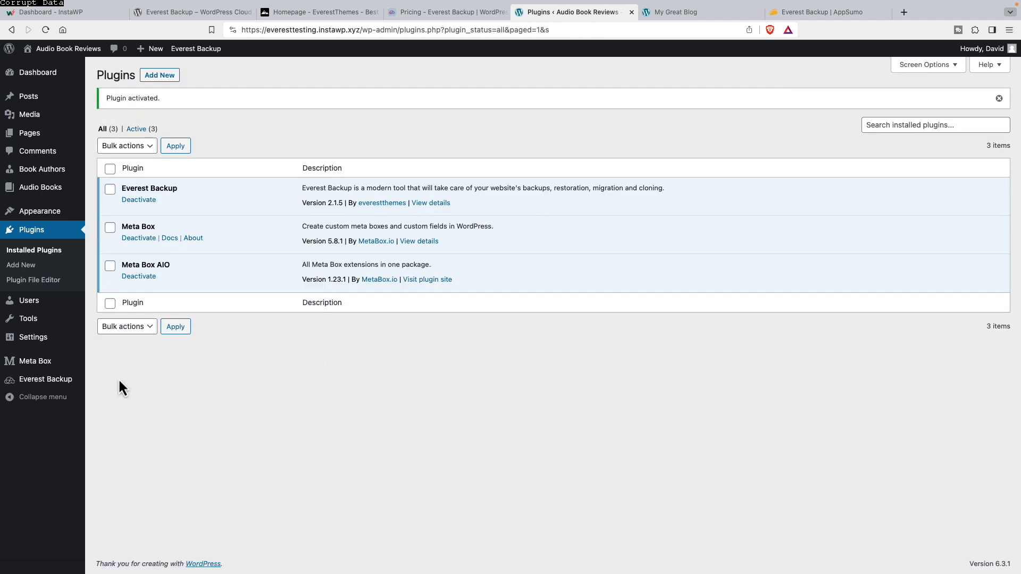
pyautogui.moveTo(43, 384)
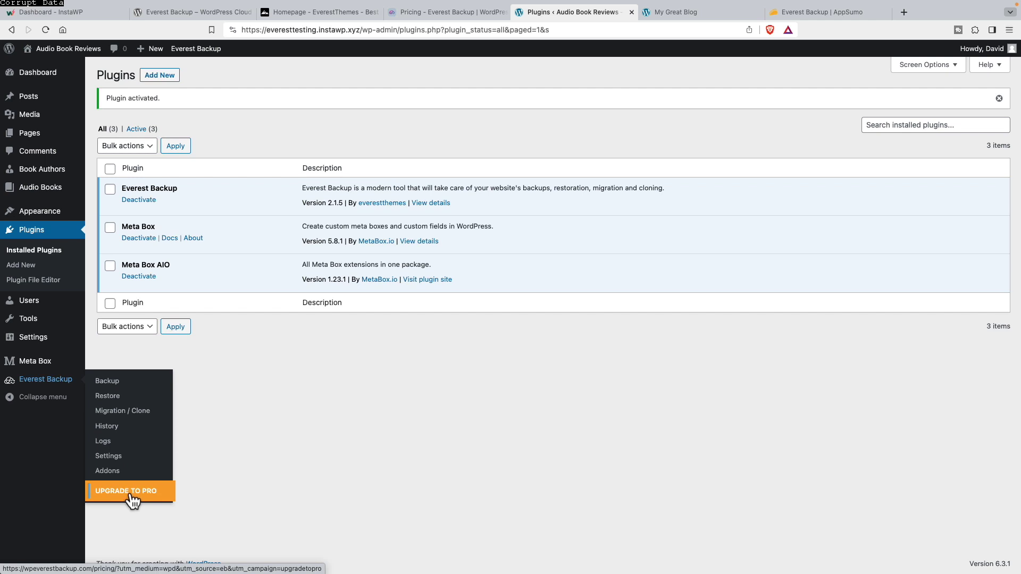
pyautogui.click(113, 384)
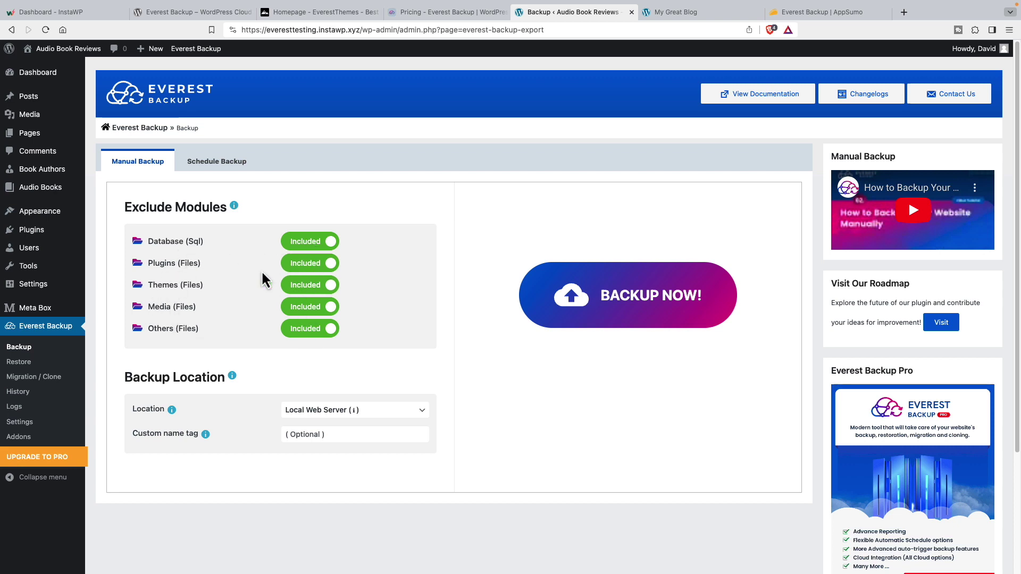
# Keep Local Web Server as the manual backup location, leaving the custom name tag empty.
pyautogui.click(392, 410)
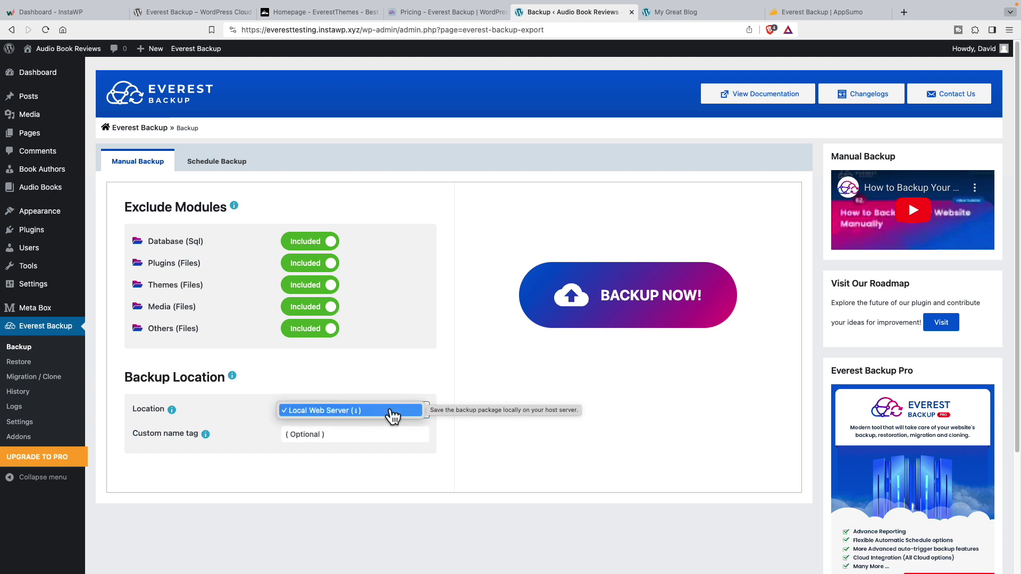
pyautogui.click(391, 412)
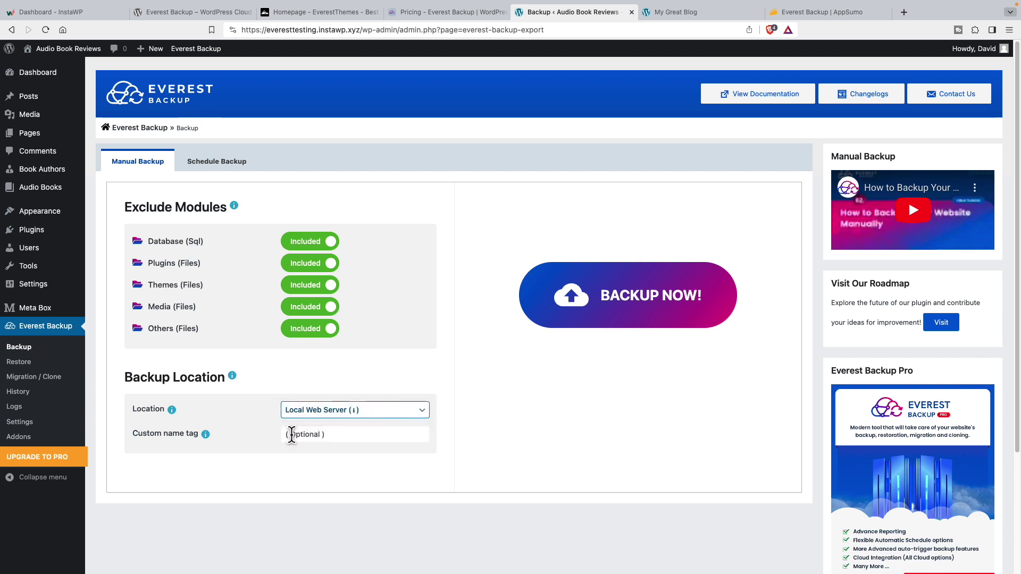
pyautogui.moveTo(203, 439)
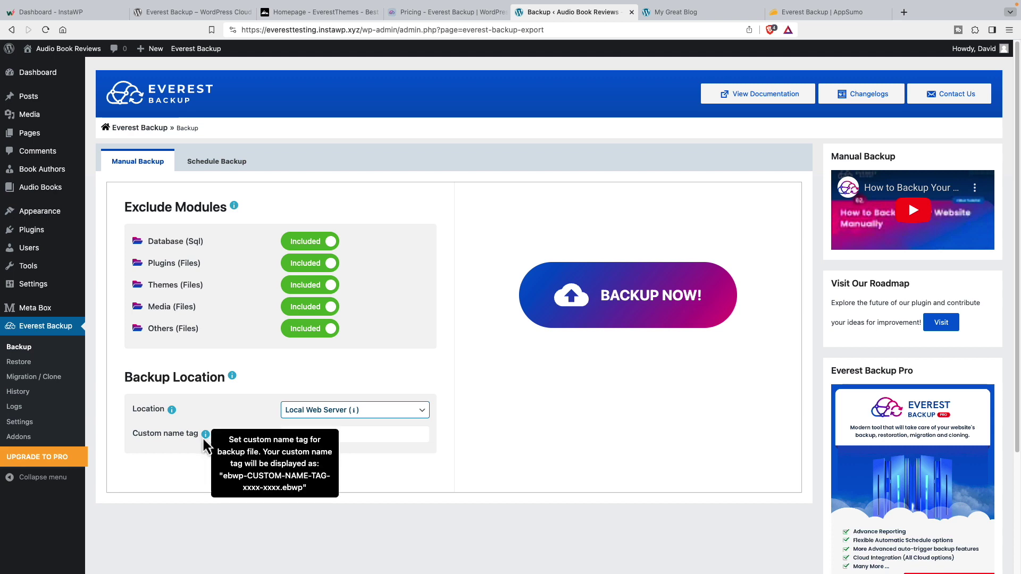
# Enable scheduled backups running Daily at 12:00 AM, saving to Local Web Server.
pyautogui.click(241, 169)
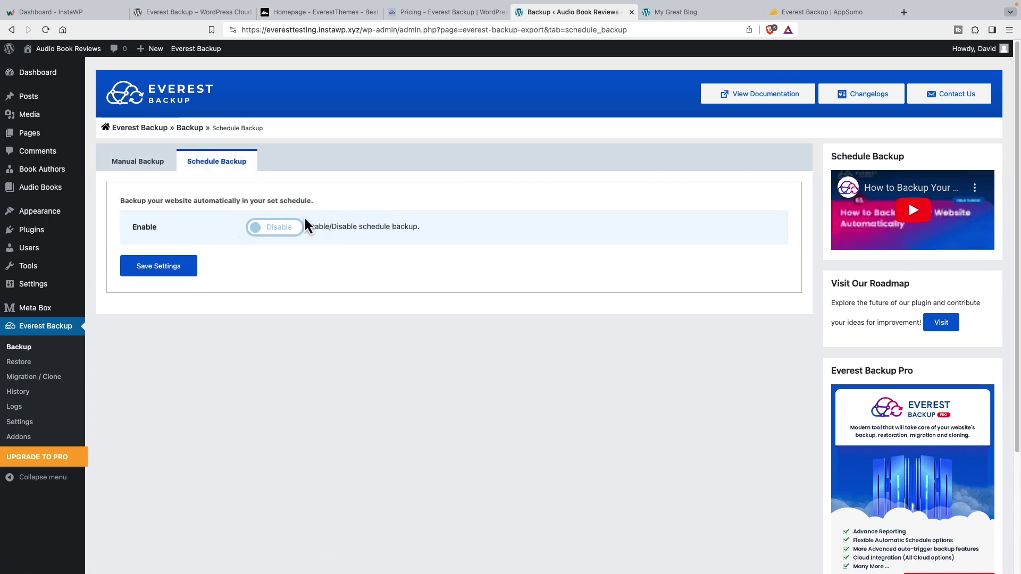
pyautogui.click(306, 221)
pyautogui.click(320, 266)
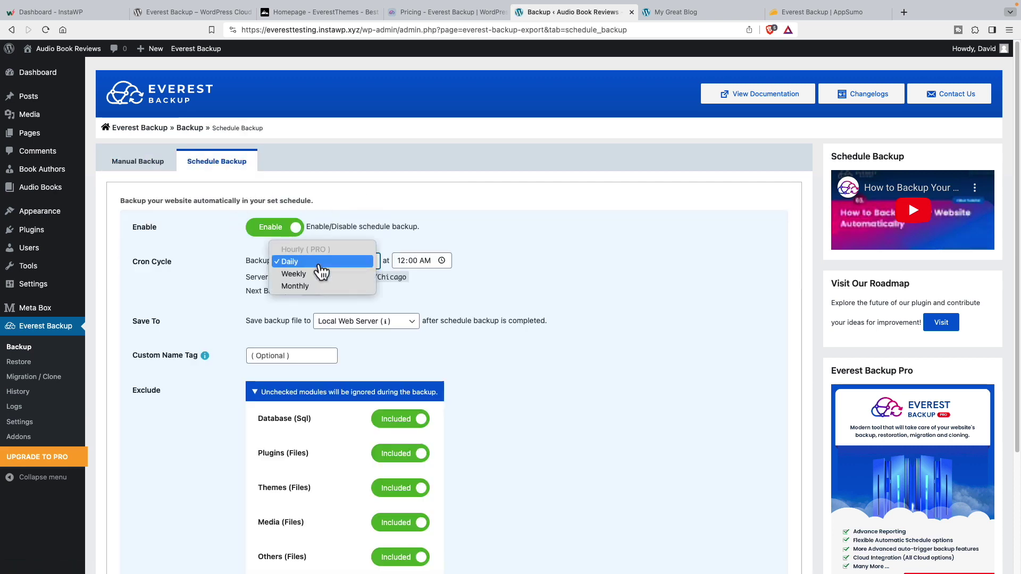
pyautogui.click(447, 268)
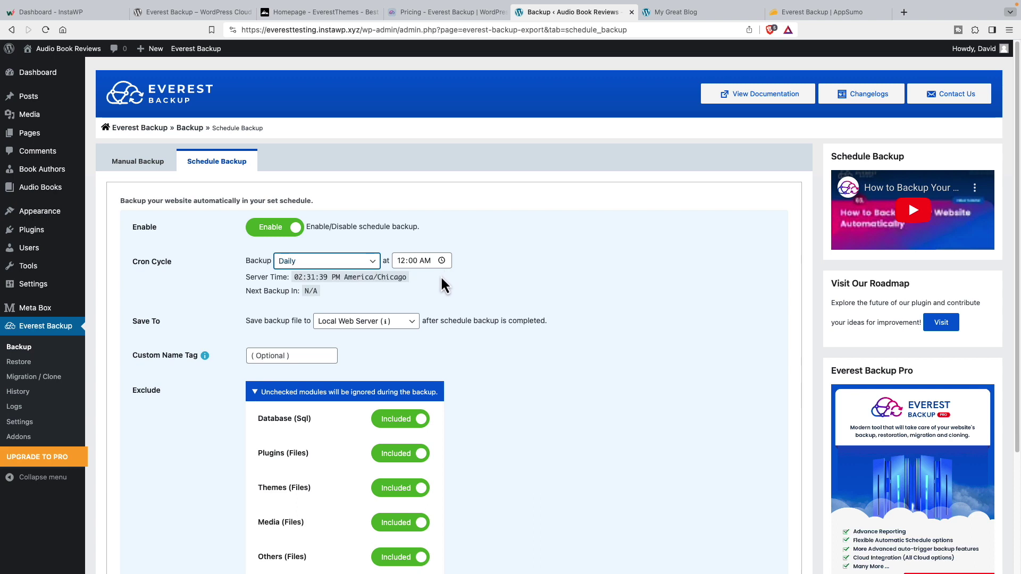
pyautogui.scroll(-2, 432, 286)
pyautogui.click(417, 282)
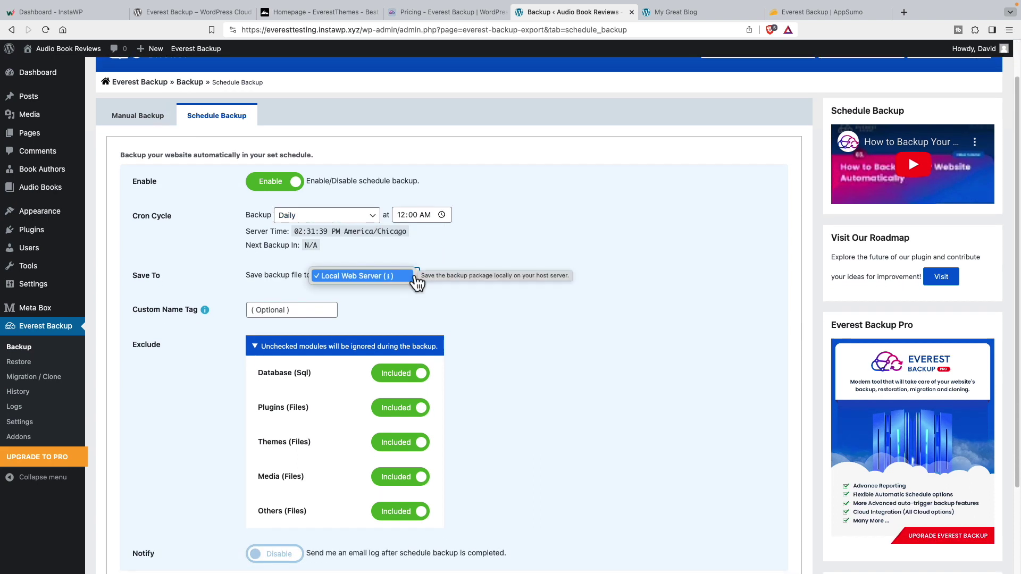
pyautogui.click(416, 281)
pyautogui.scroll(-2, 471, 313)
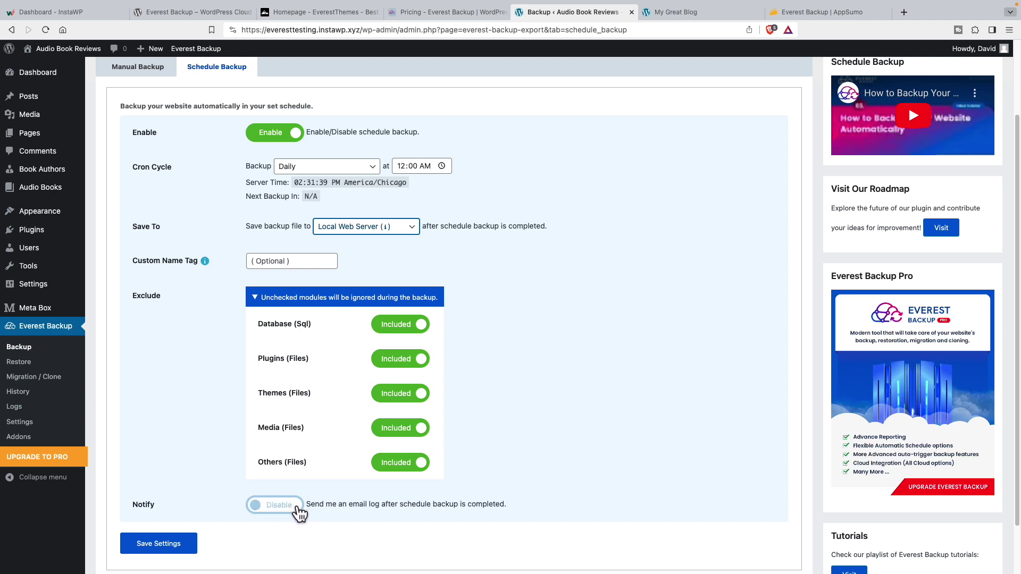
# Check the Restore page's Available Files list, which shows no backups yet.
pyautogui.click(18, 362)
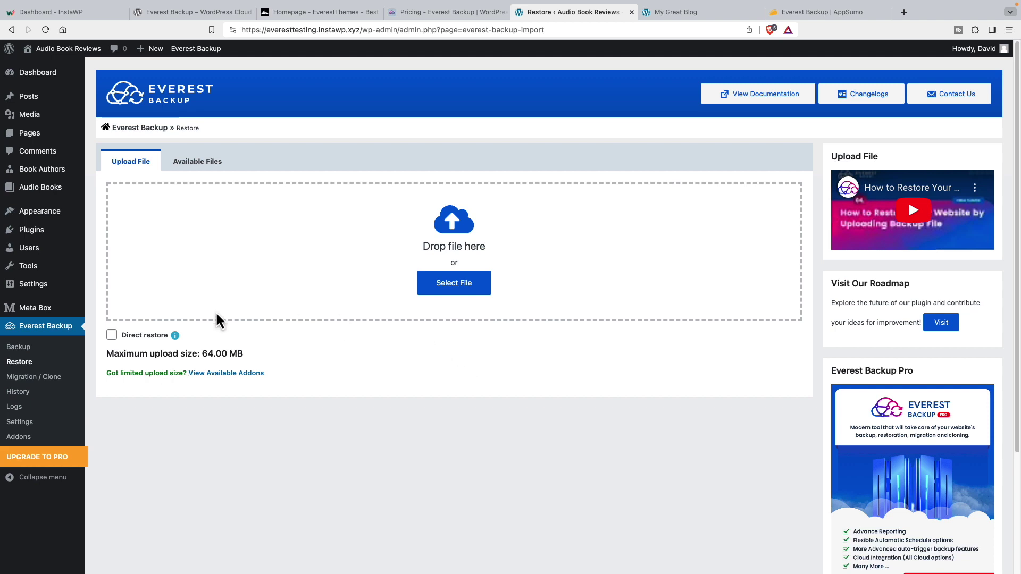
pyautogui.moveTo(175, 339)
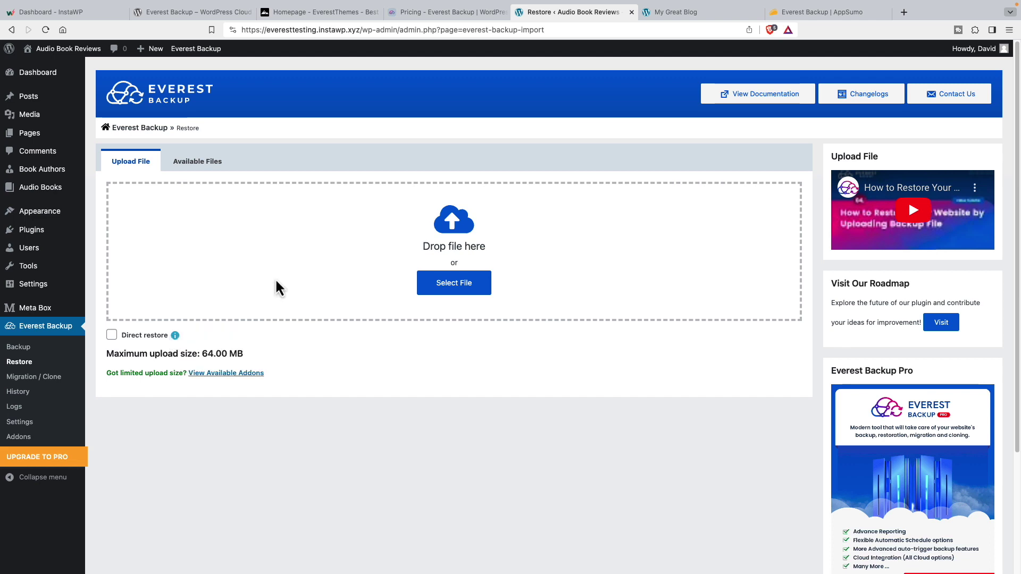
pyautogui.click(207, 166)
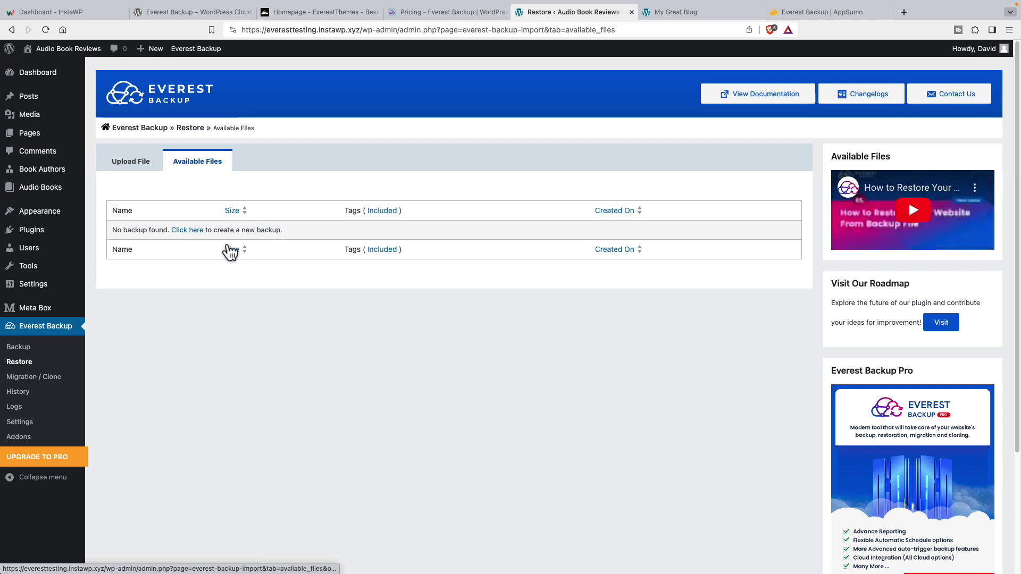
# On Migration / Clone, leave the backup file unchanged and select the Clone tab's empty migration key field.
pyautogui.click(56, 379)
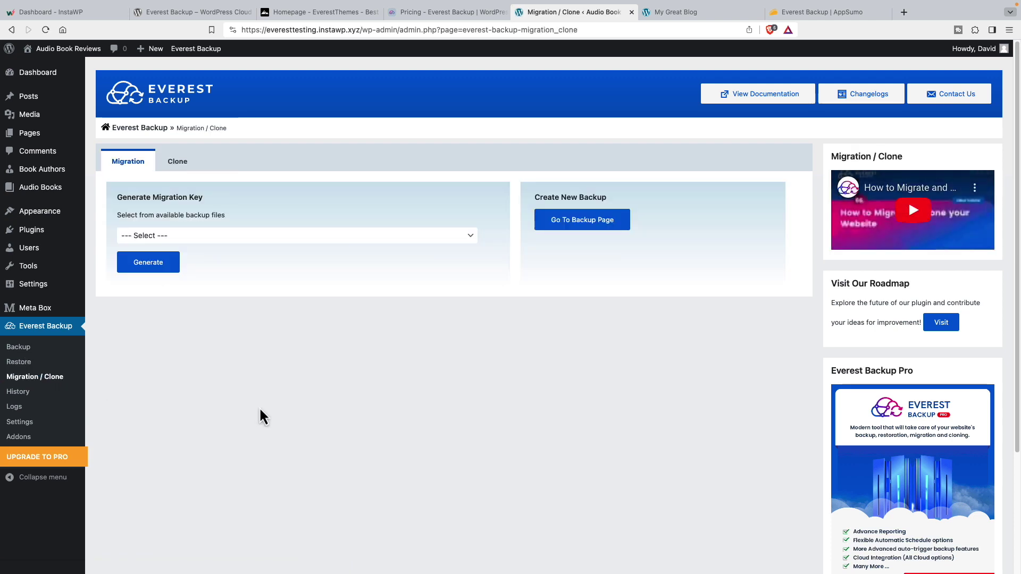
pyautogui.click(271, 237)
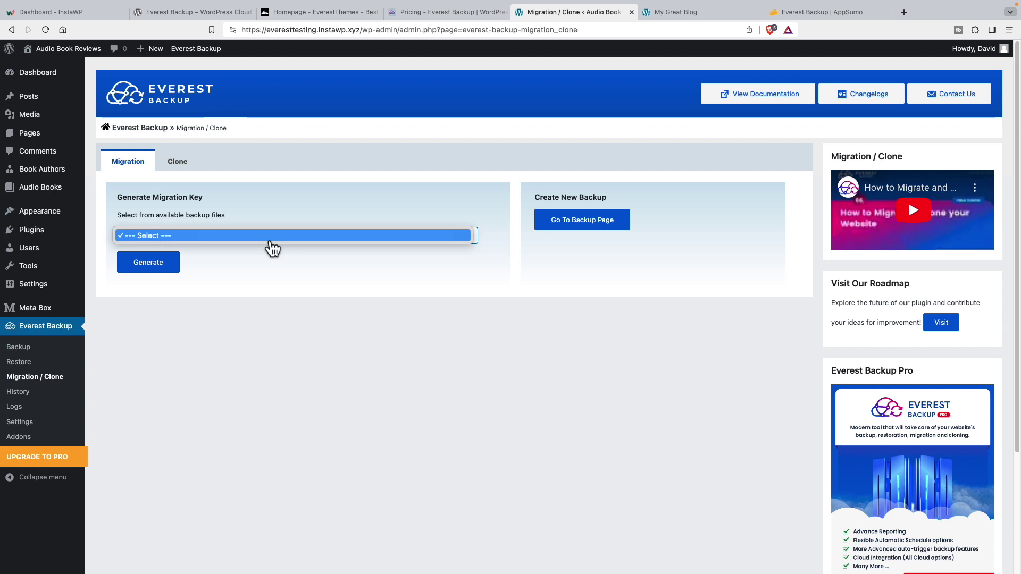
pyautogui.click(273, 247)
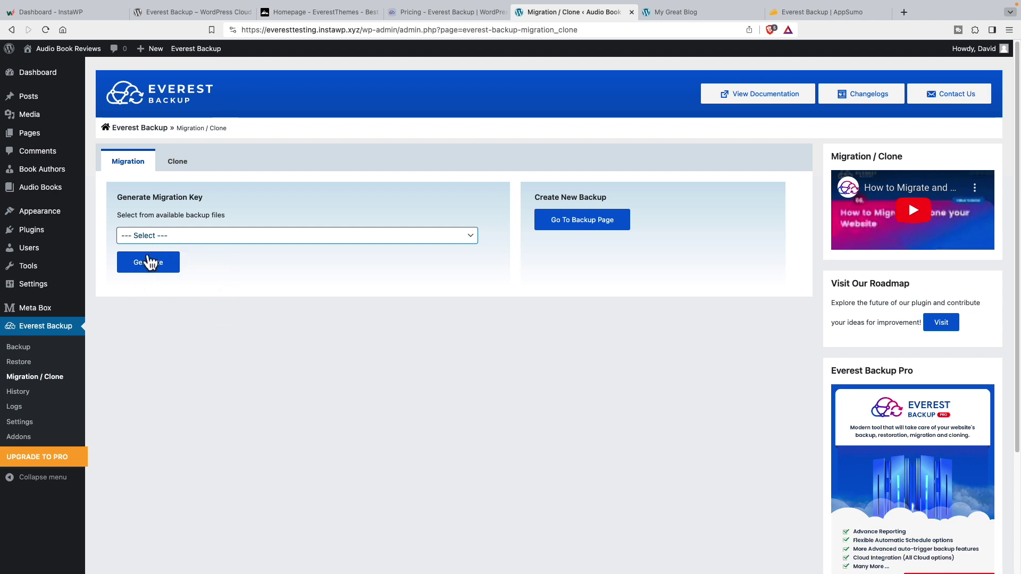
pyautogui.click(187, 169)
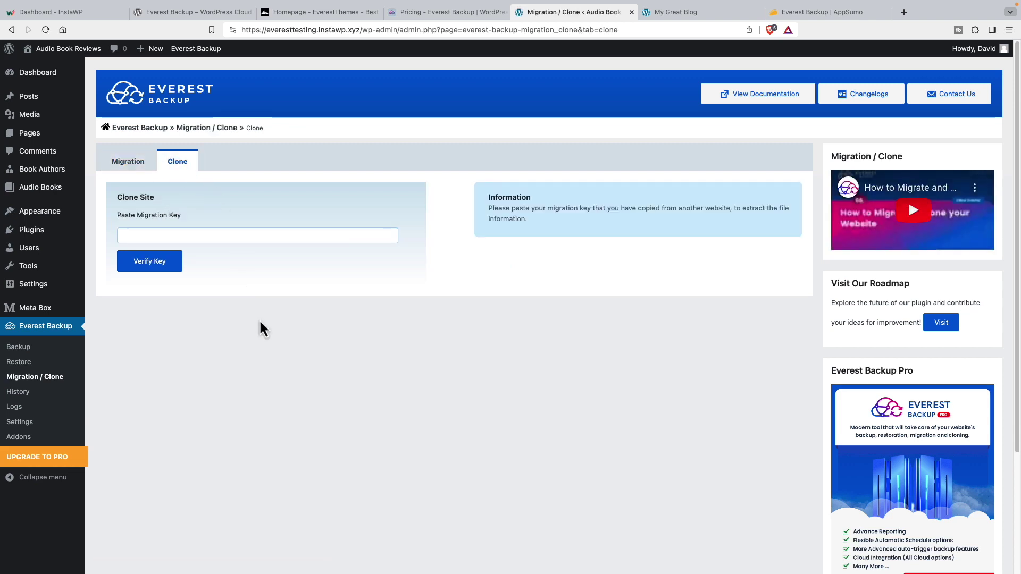
pyautogui.click(144, 238)
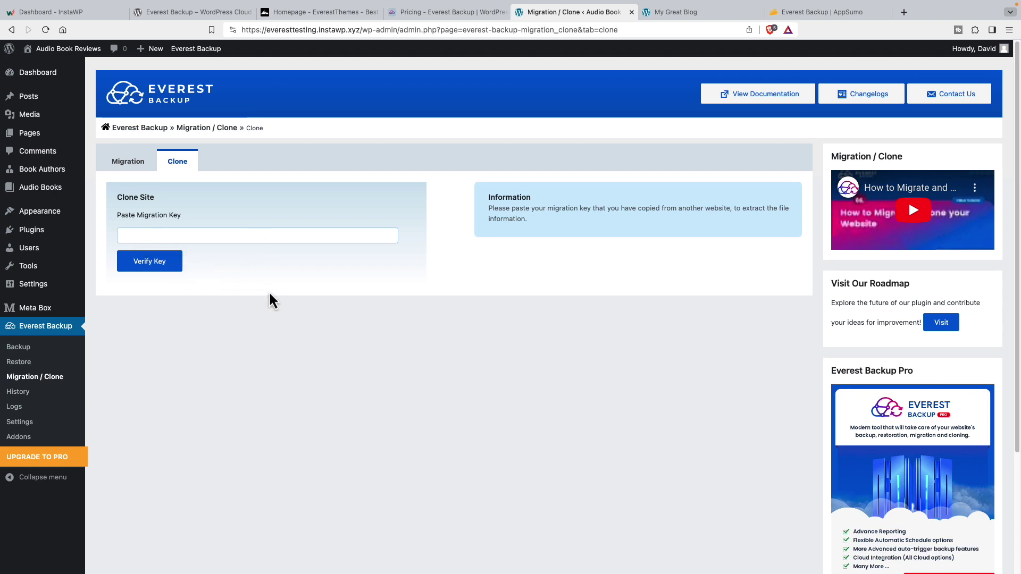
# View the empty backup History, then the General settings: Auto Remove 0 days, 200 ms logger delay.
pyautogui.click(80, 394)
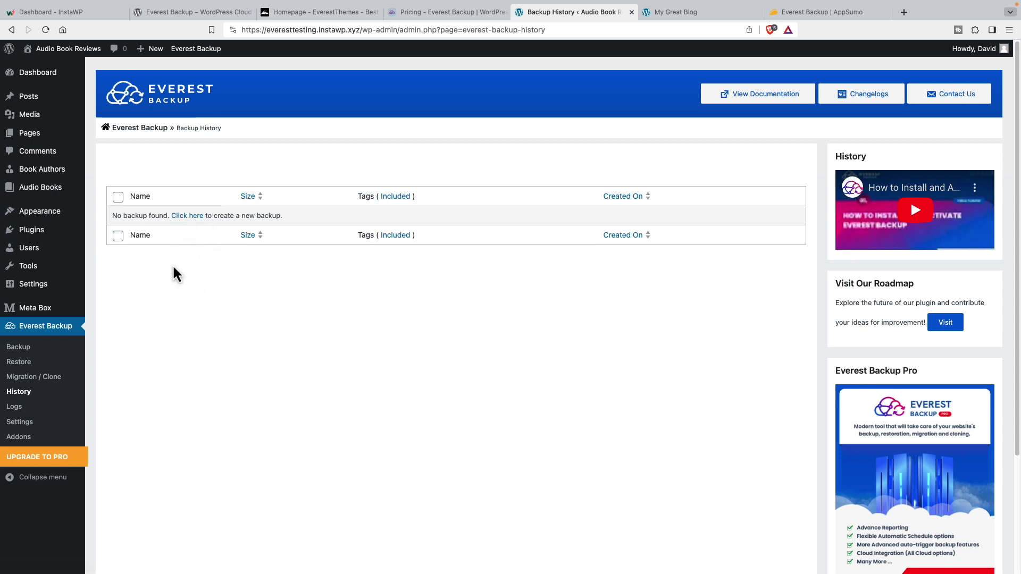
pyautogui.click(21, 422)
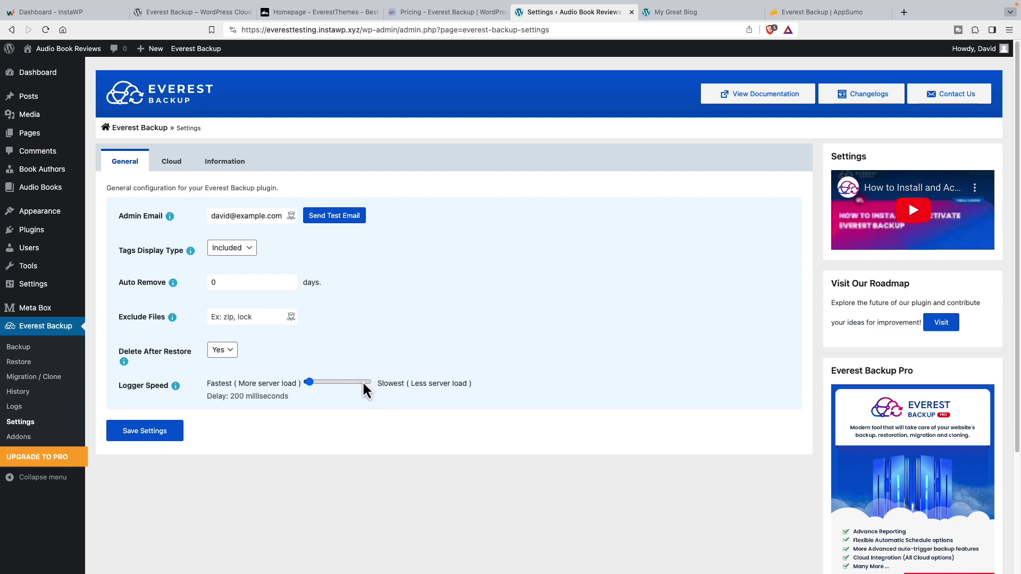
# Browse Everest Backup's cloud storage, information and Addons pages, then return to Manual Backup.
pyautogui.click(172, 162)
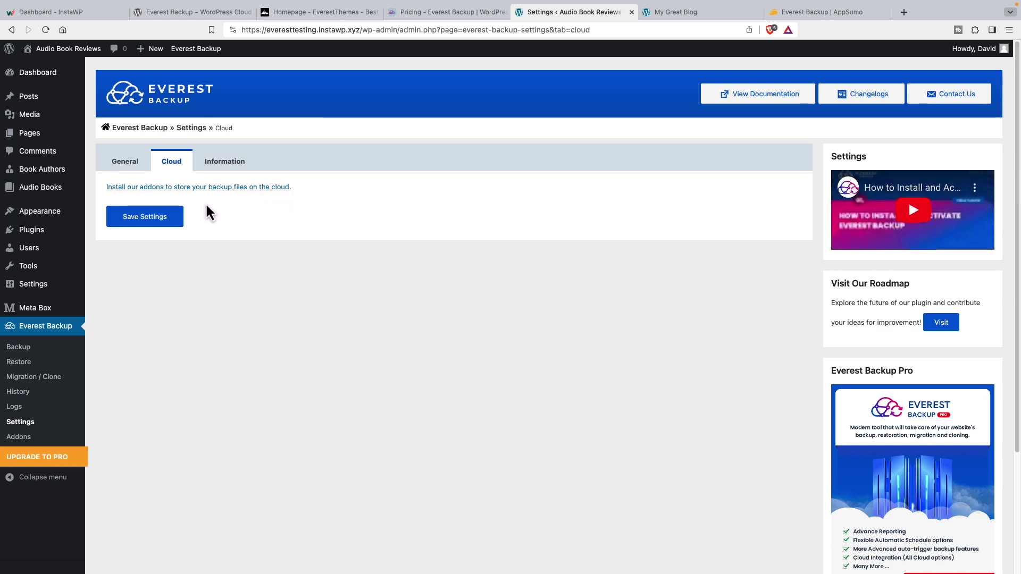
pyautogui.click(242, 165)
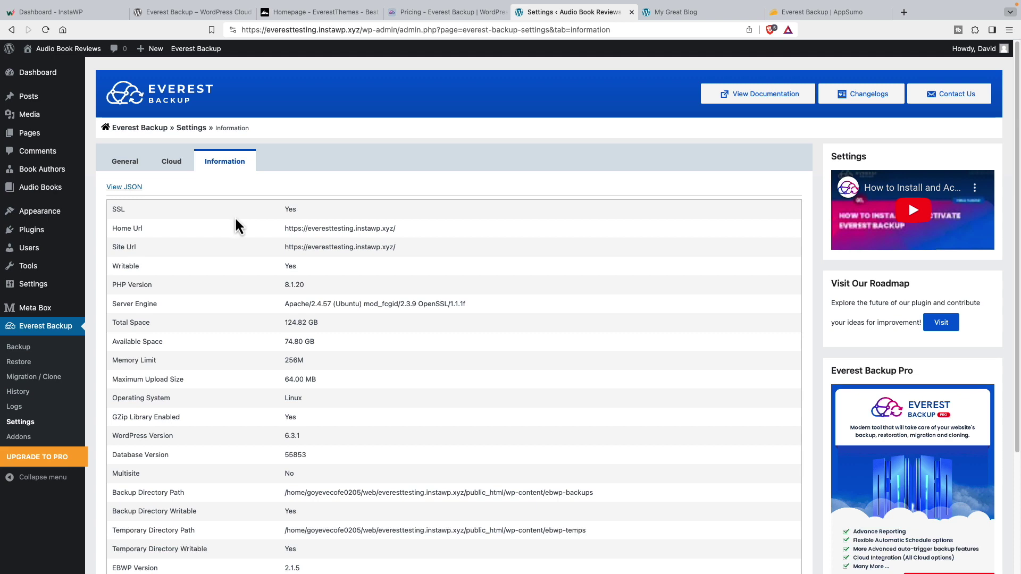
pyautogui.click(19, 436)
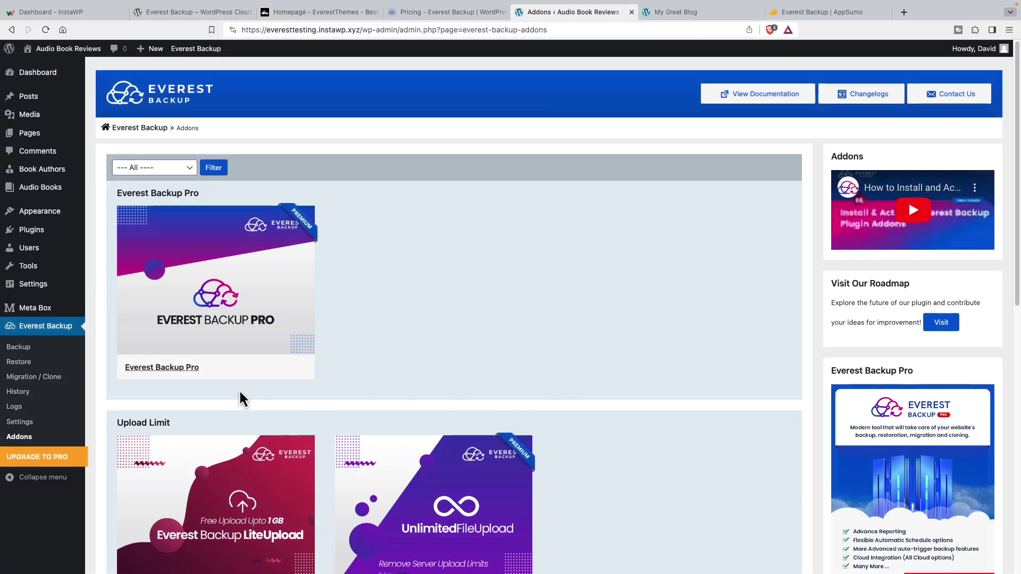
pyautogui.click(18, 348)
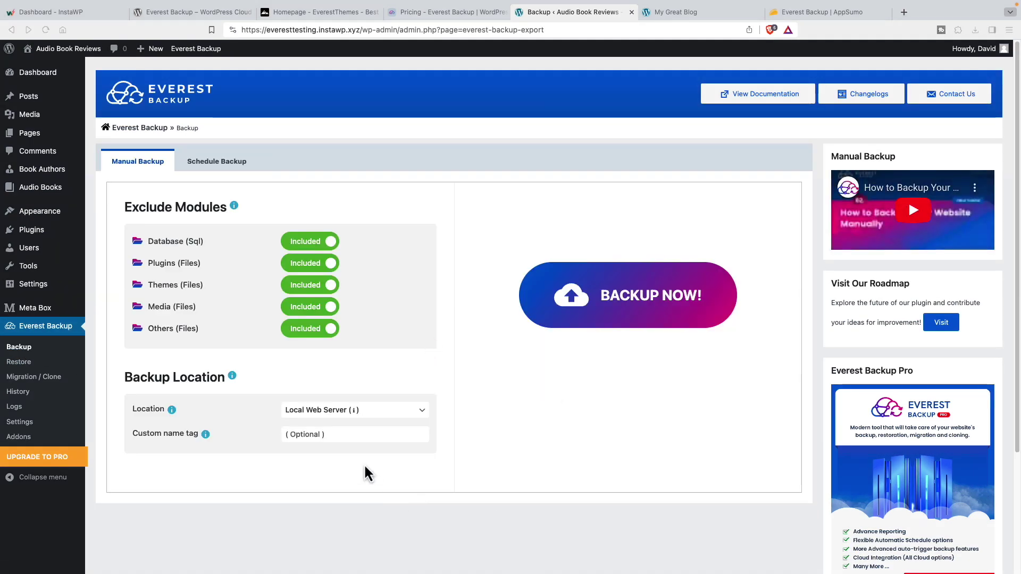
# Run a full site backup with custom name tag 'everest-backup' and show its progress details.
pyautogui.click(334, 435)
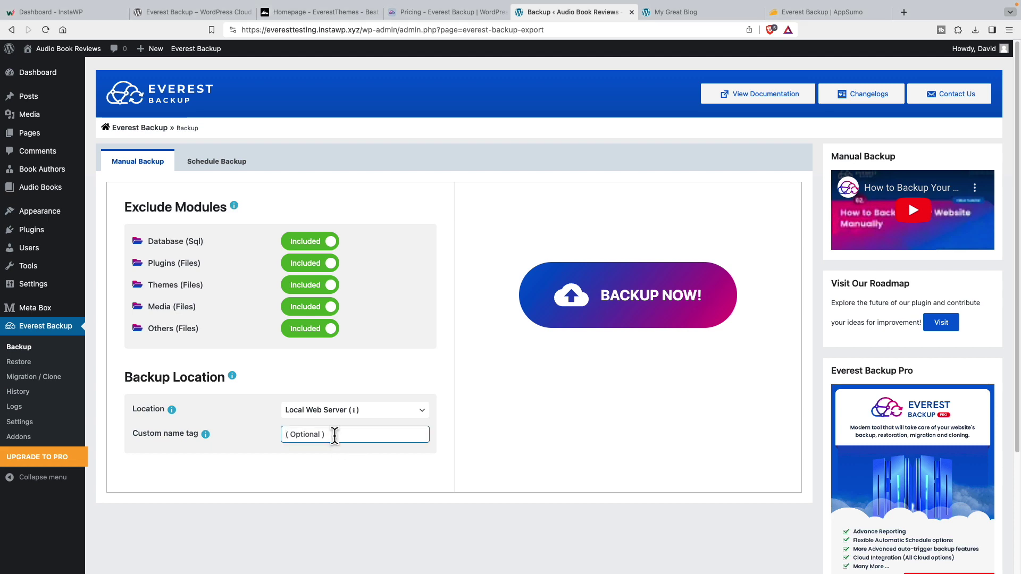
pyautogui.write('everest-backup')
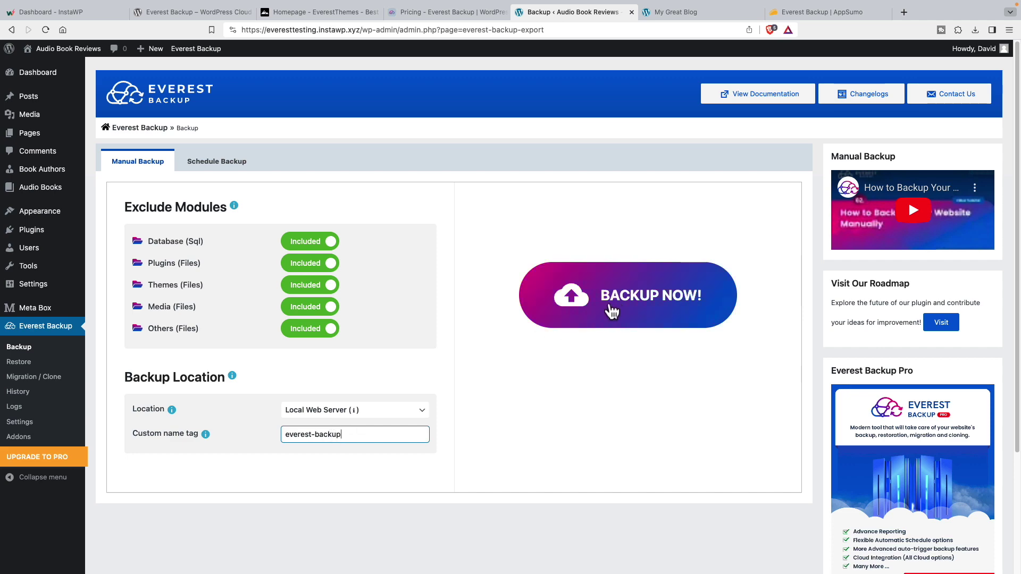
pyautogui.click(614, 307)
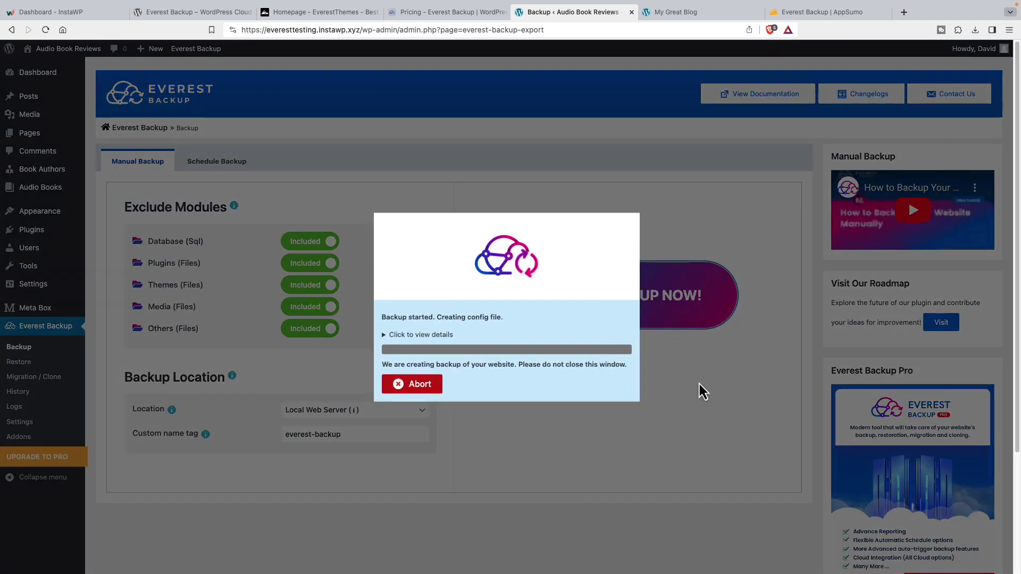
pyautogui.click(389, 337)
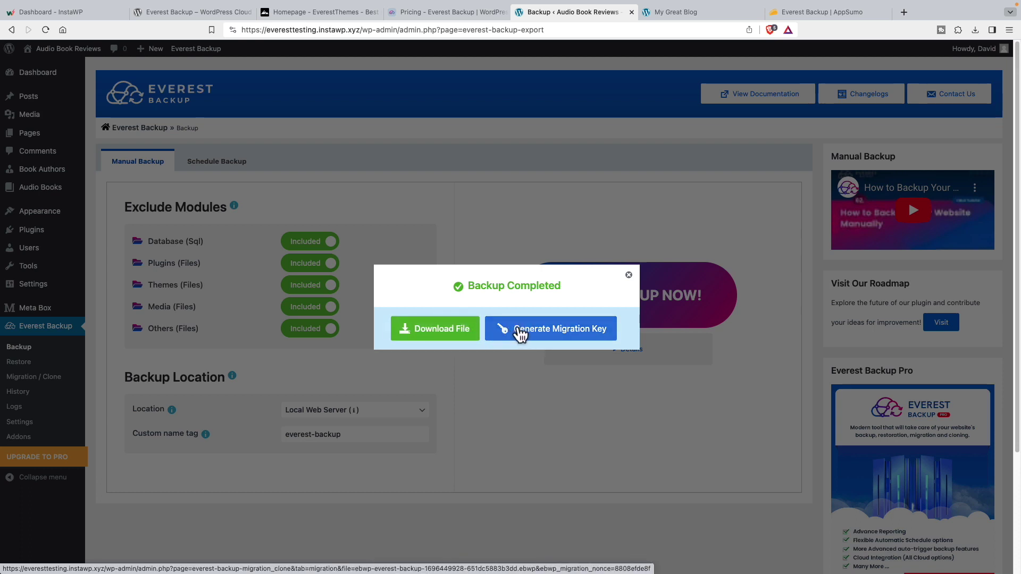
# Download the 30.29 MB backup from Everest Backup History and save it to Downloads.
pyautogui.click(629, 276)
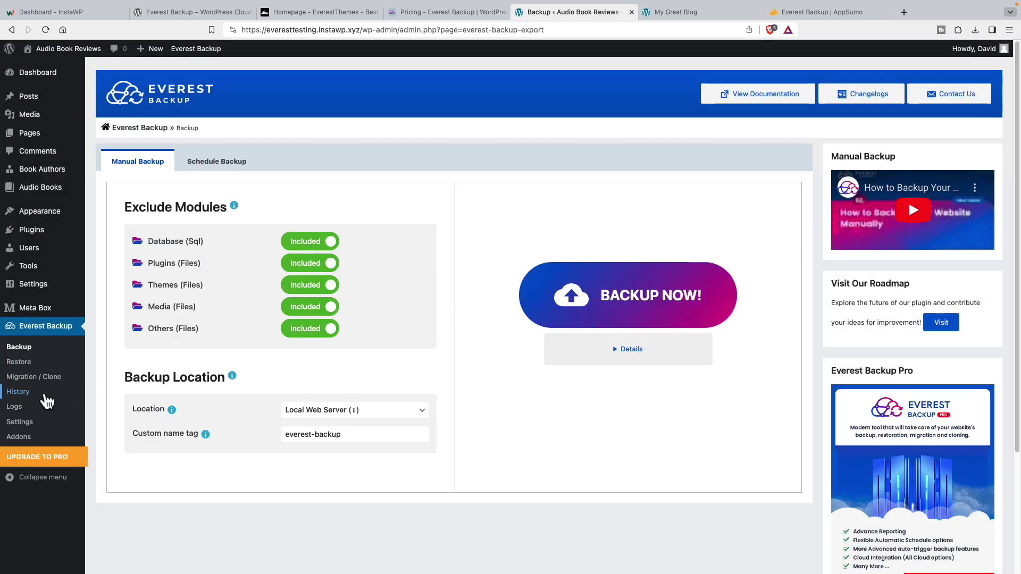
pyautogui.click(24, 394)
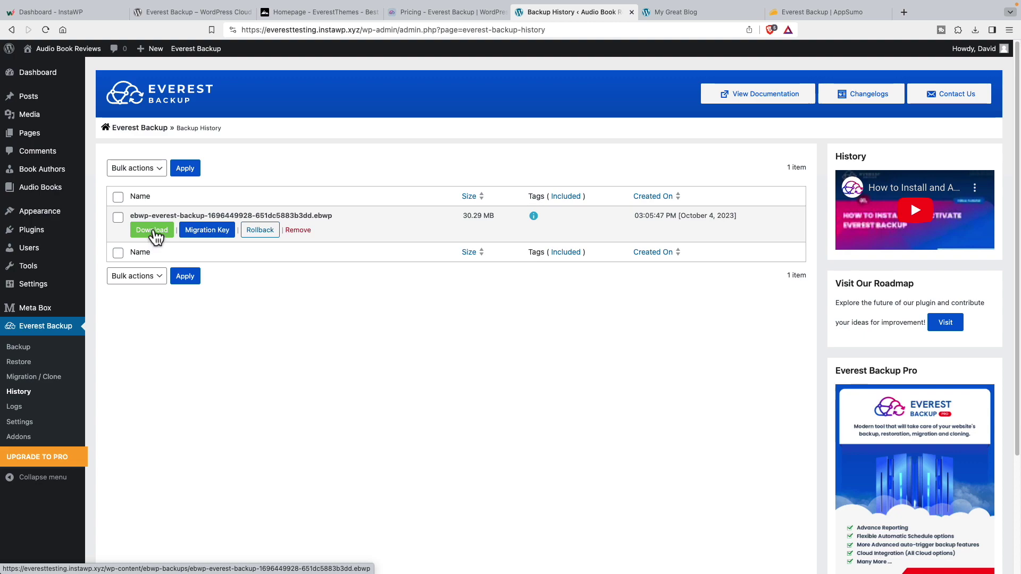
pyautogui.click(155, 234)
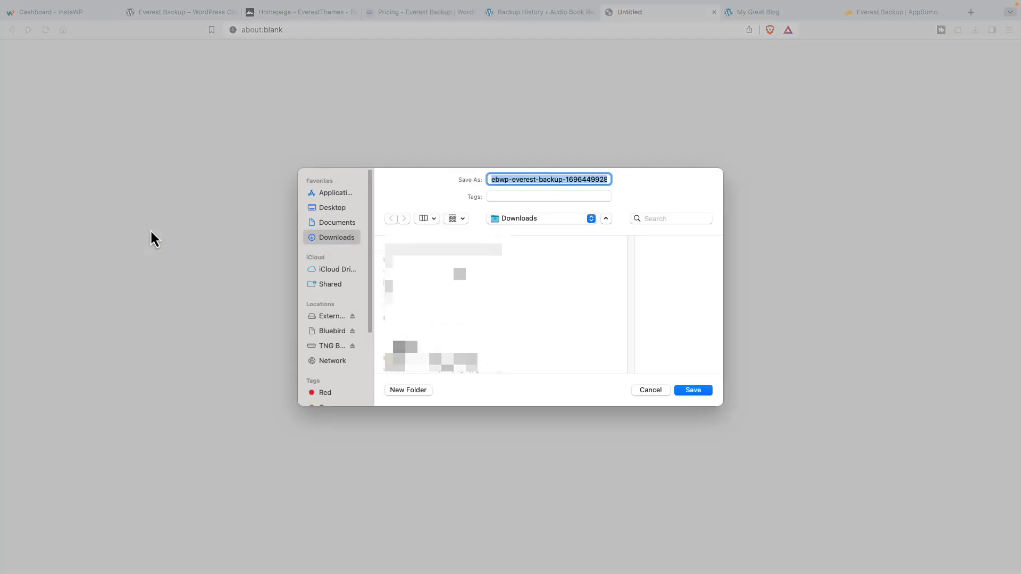
pyautogui.click(691, 391)
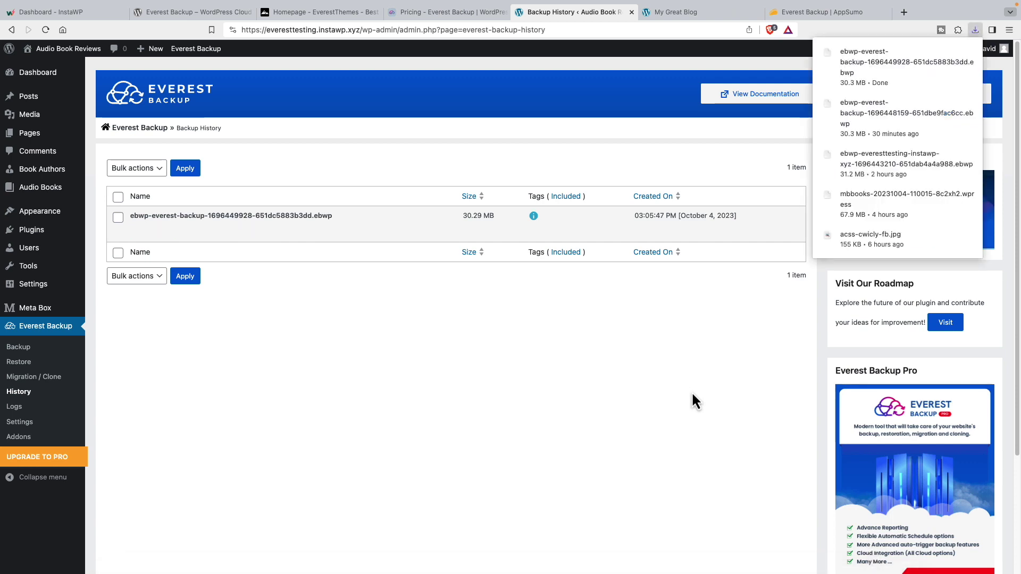
pyautogui.click(366, 333)
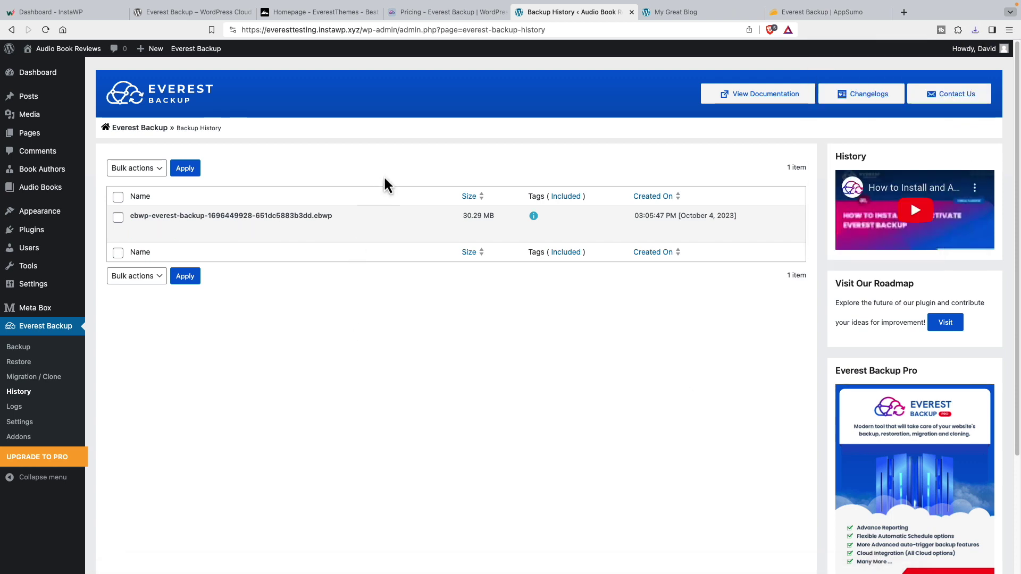
# Switch to the My Great Blog site and log into its admin with saved credentials.
pyautogui.click(669, 20)
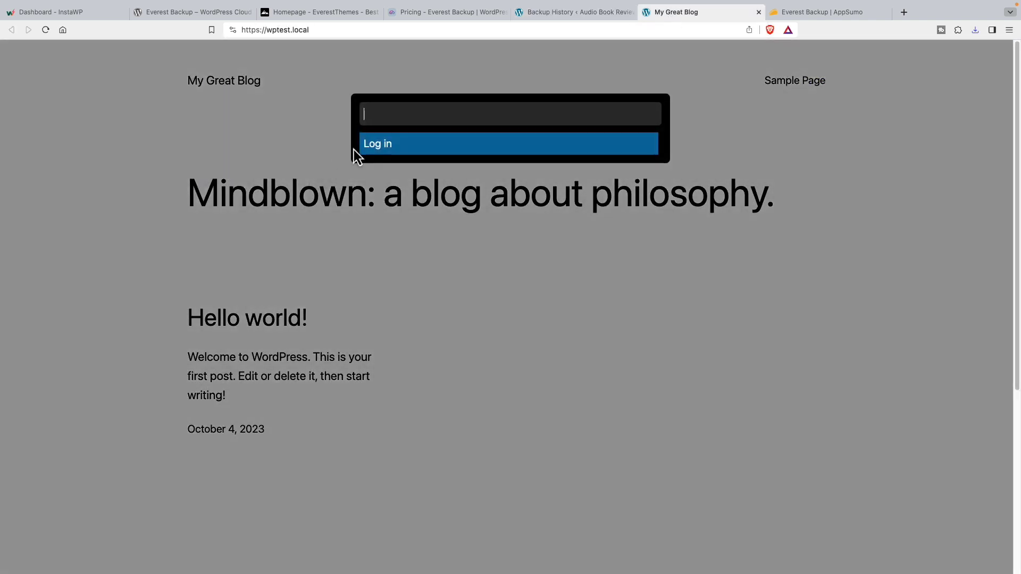
pyautogui.click(375, 145)
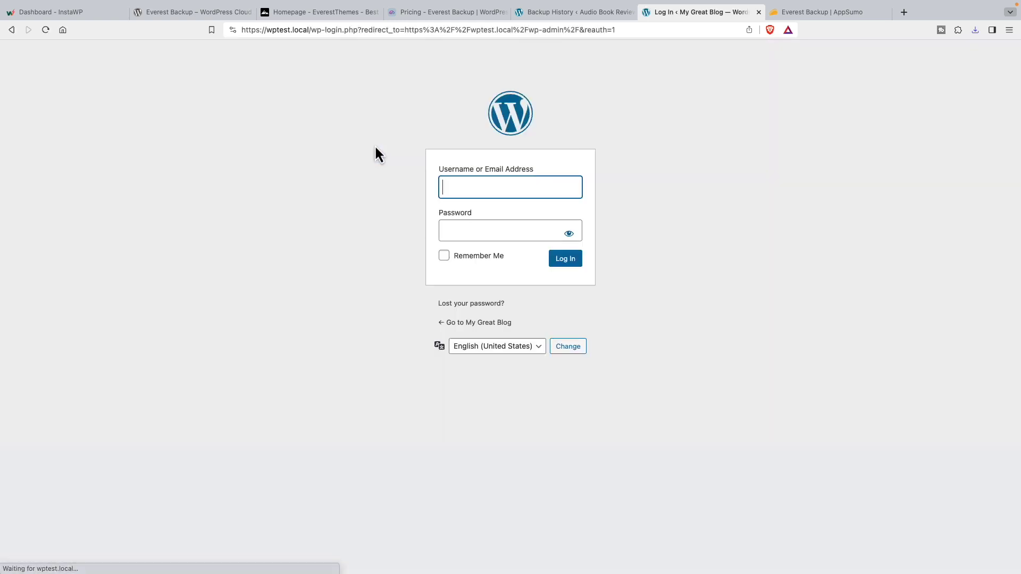
pyautogui.click(493, 185)
pyautogui.click(508, 214)
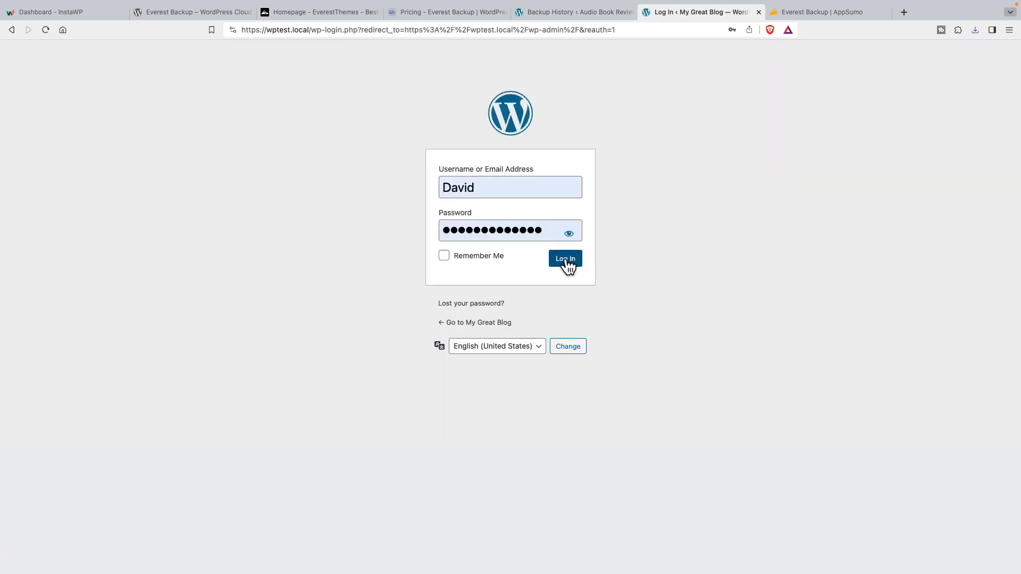
pyautogui.click(565, 260)
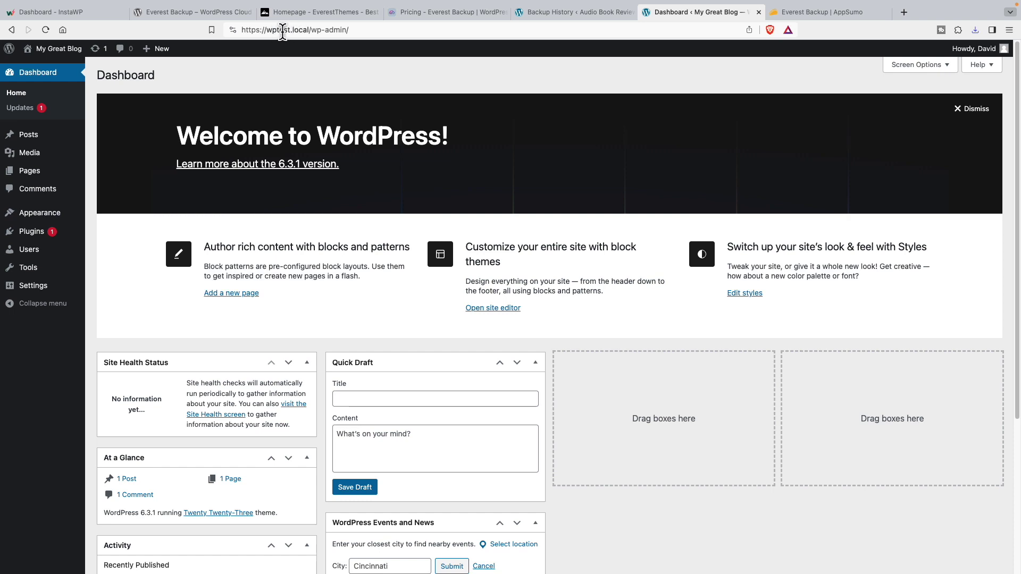
# Bulk-delete the Akismet and Hello Dolly plugins.
pyautogui.click(28, 237)
pyautogui.click(110, 138)
pyautogui.click(133, 117)
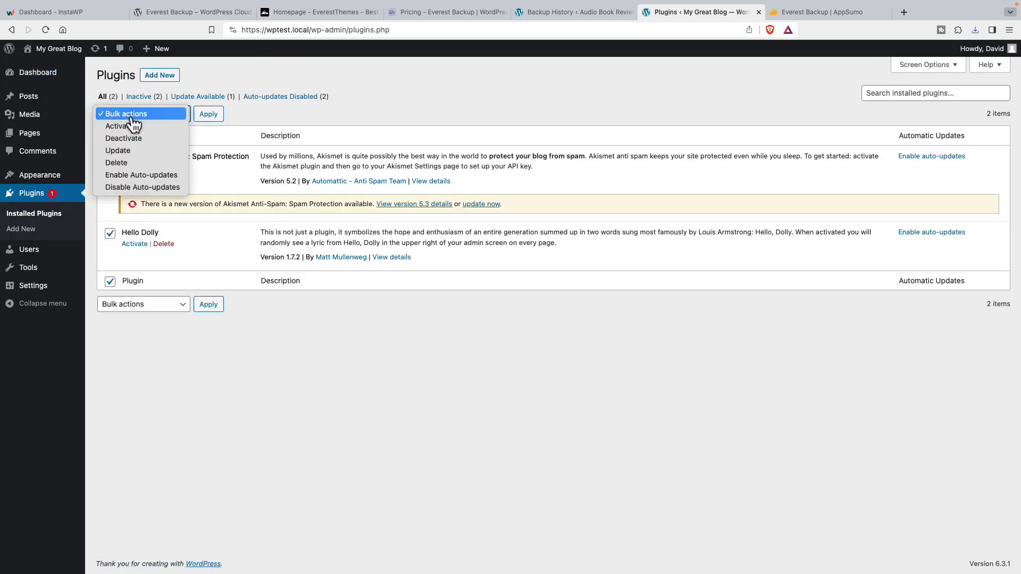
pyautogui.click(128, 165)
pyautogui.click(207, 116)
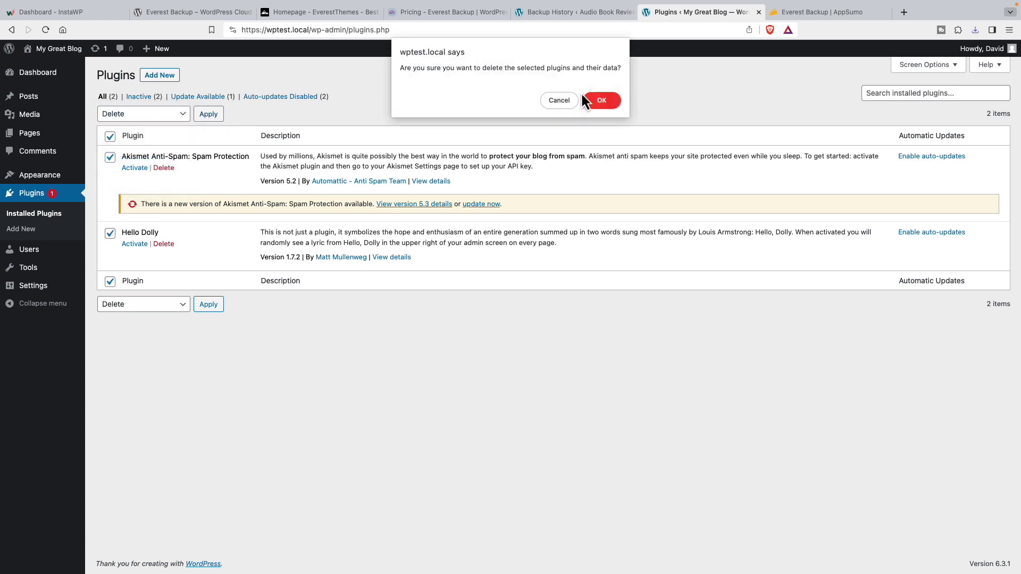
pyautogui.click(602, 100)
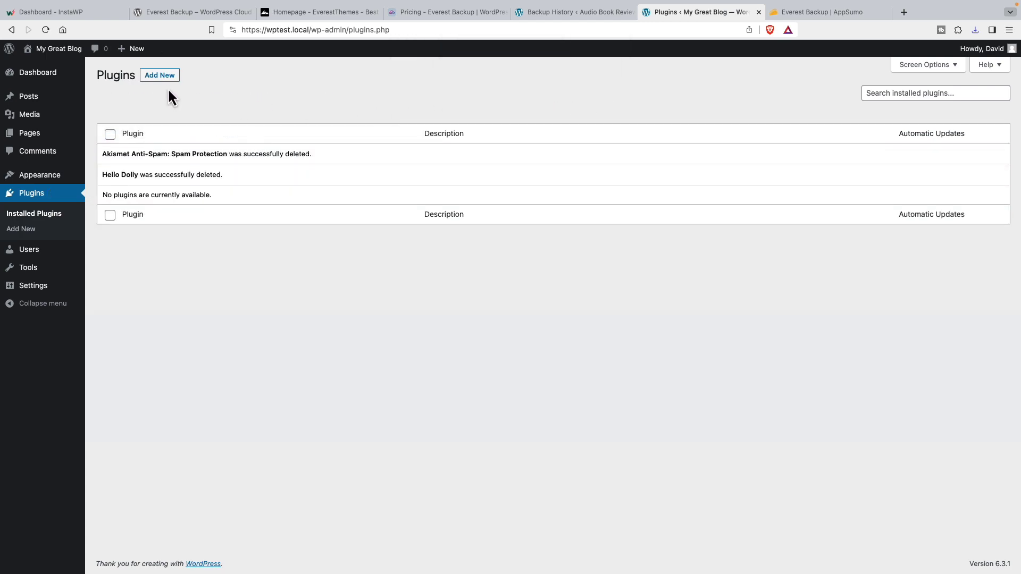
# Find Everest Backup in the plugin directory, then install and activate it.
pyautogui.click(171, 77)
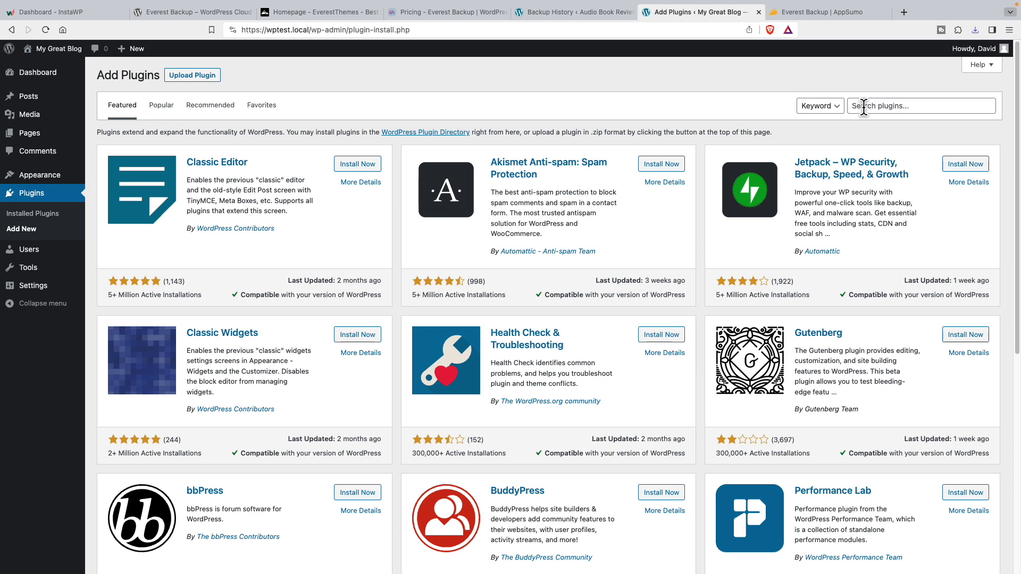
pyautogui.click(861, 106)
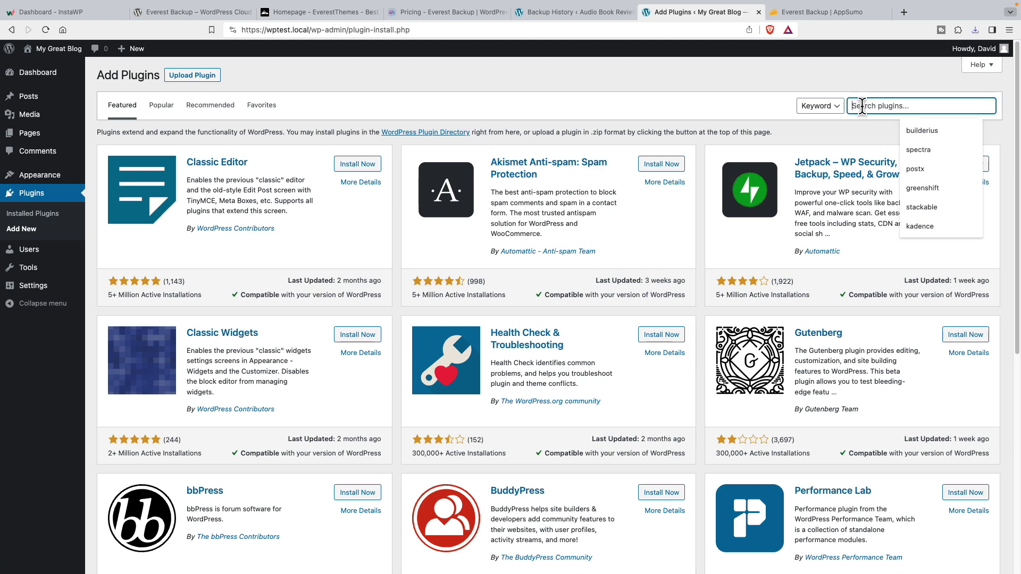
pyautogui.write('evere')
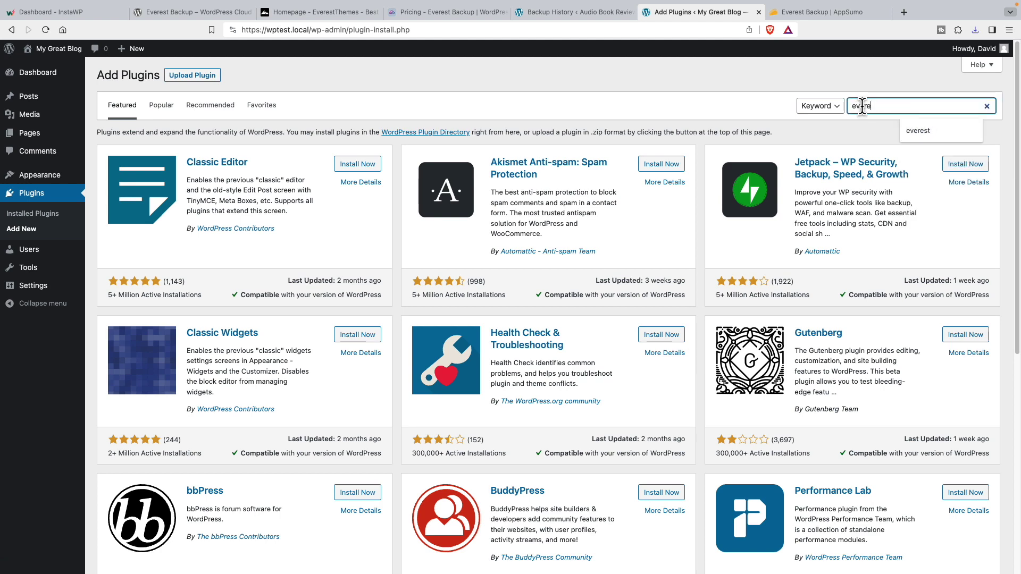
pyautogui.write('t')
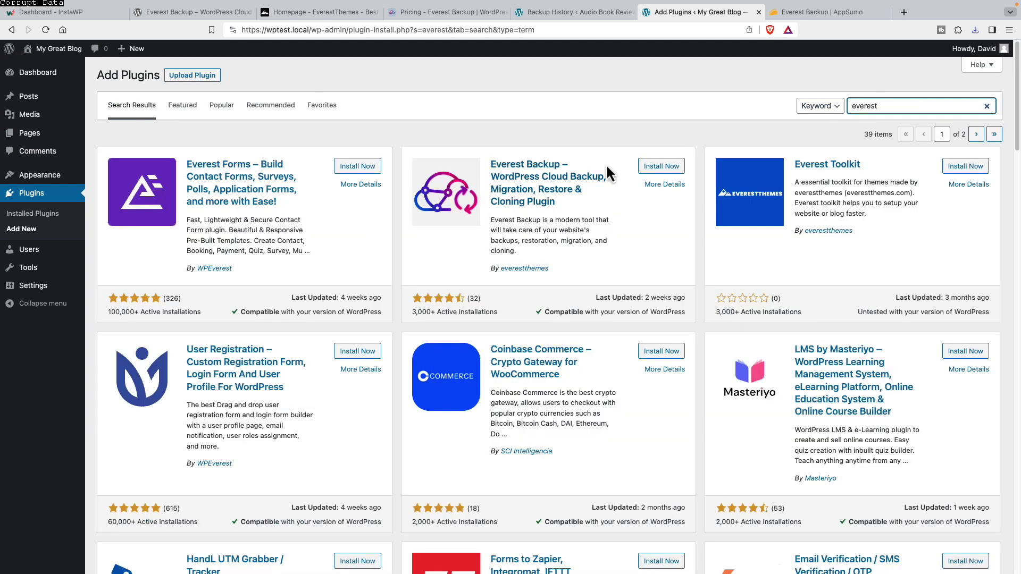
pyautogui.click(669, 170)
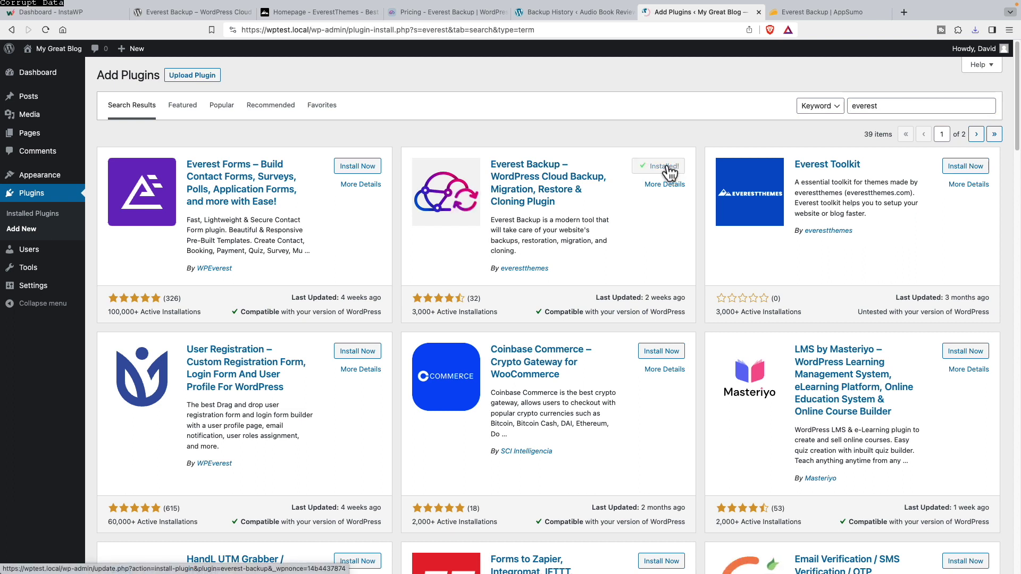
pyautogui.click(668, 169)
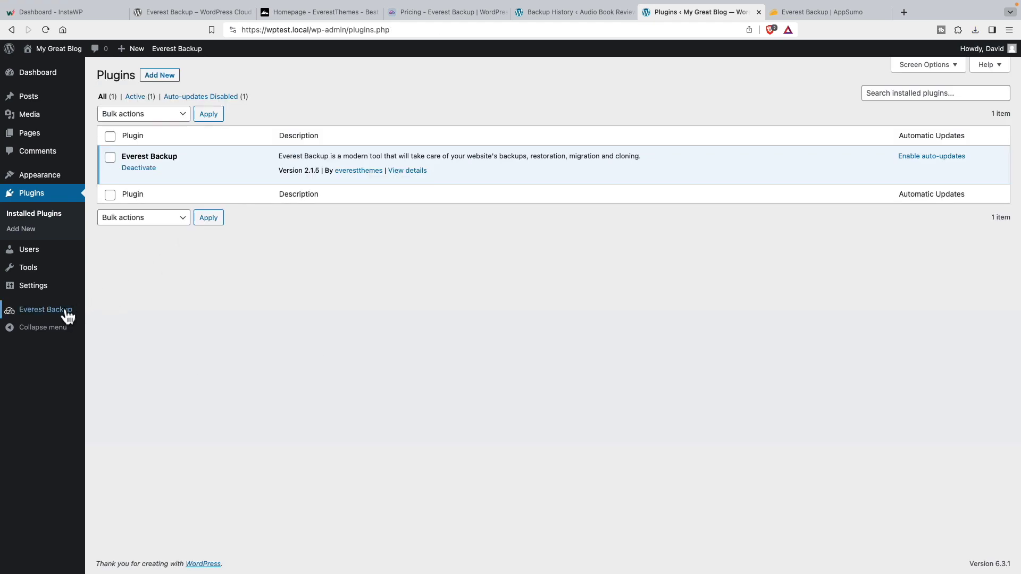
# Upload the downloaded backup file on Everest Backup's Restore page, restore it, and go to the dashboard.
pyautogui.moveTo(72, 315)
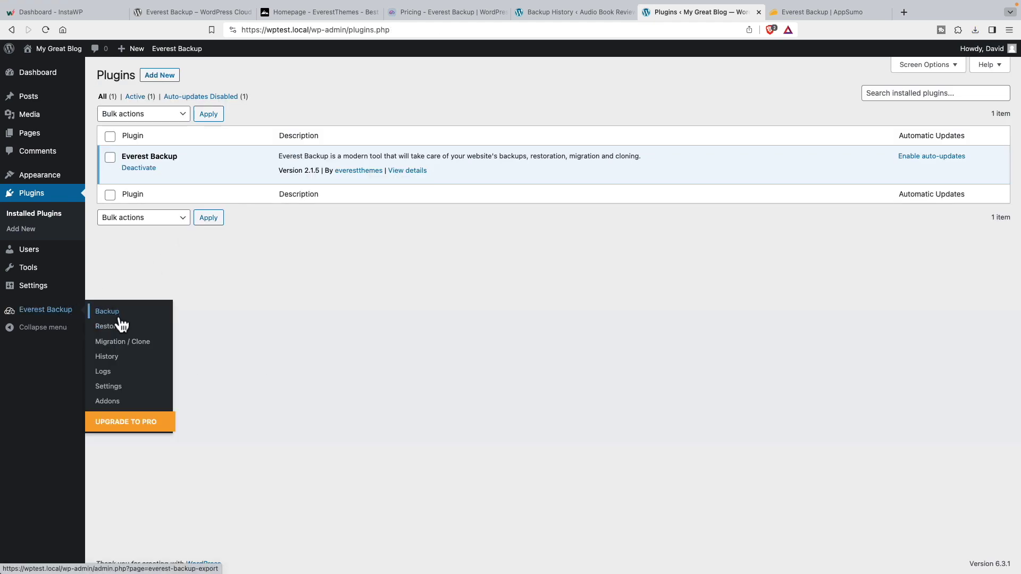
pyautogui.click(106, 329)
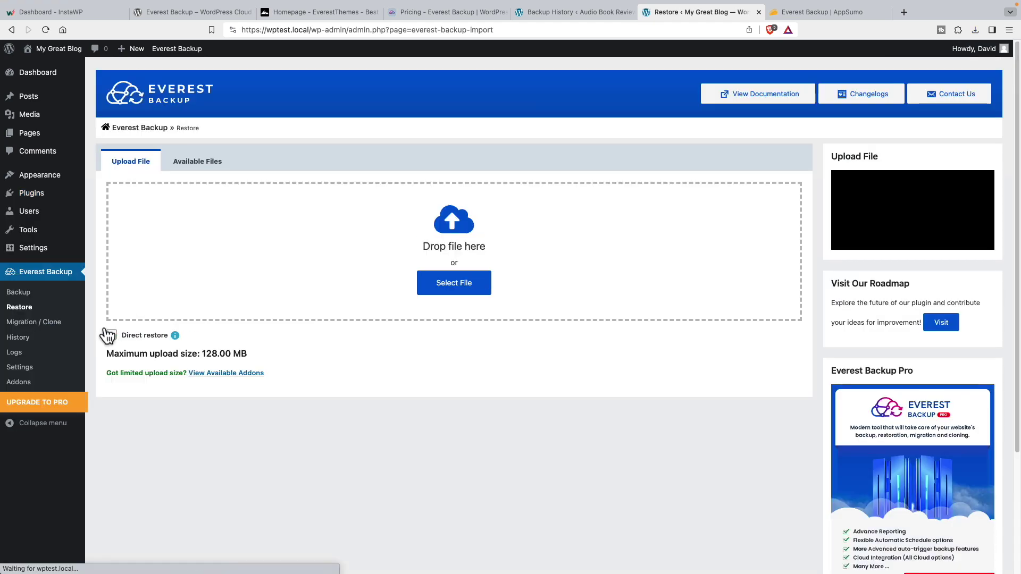
pyautogui.click(200, 168)
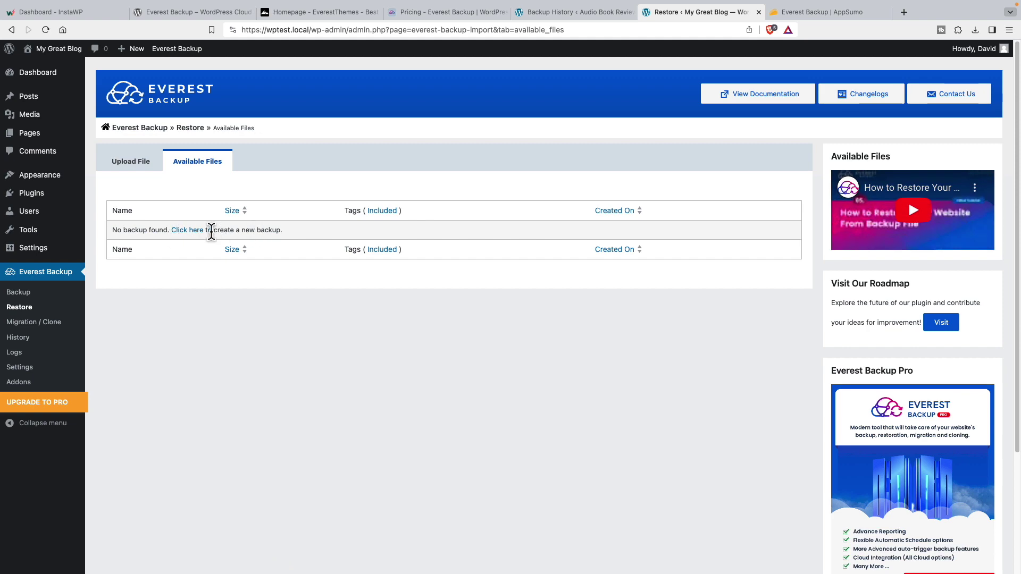
pyautogui.click(145, 165)
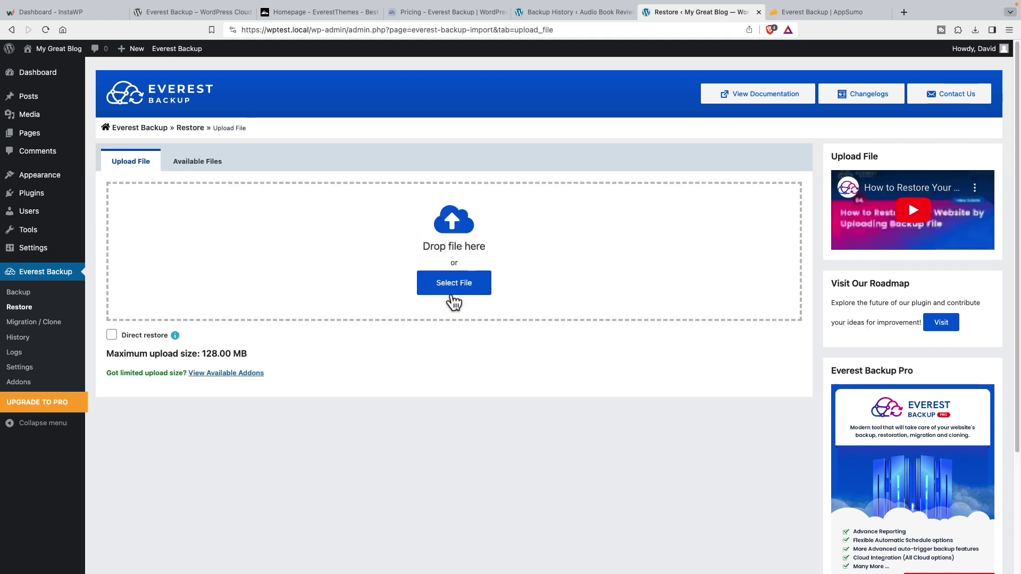
pyautogui.click(459, 288)
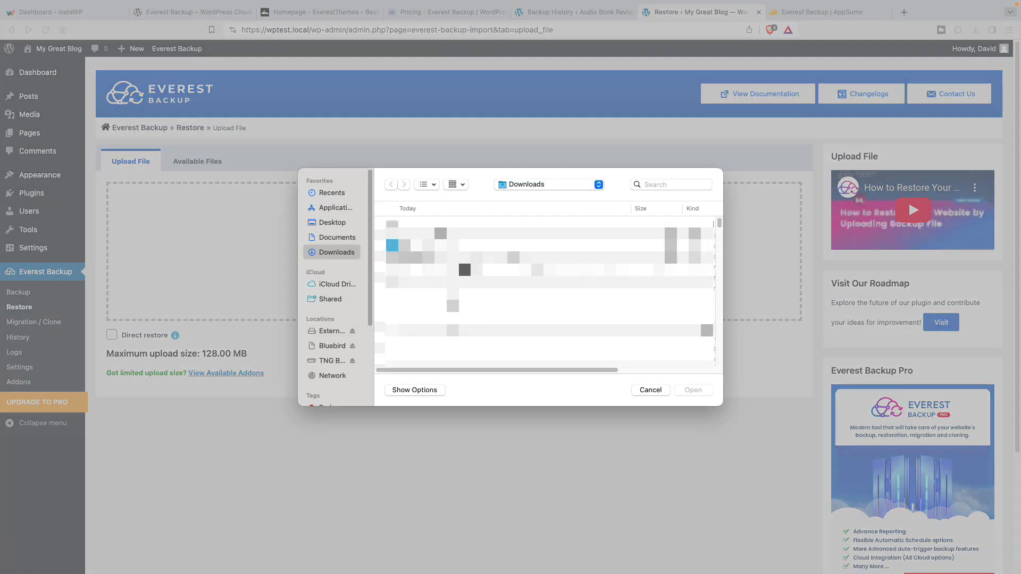
pyautogui.click(451, 287)
pyautogui.click(693, 391)
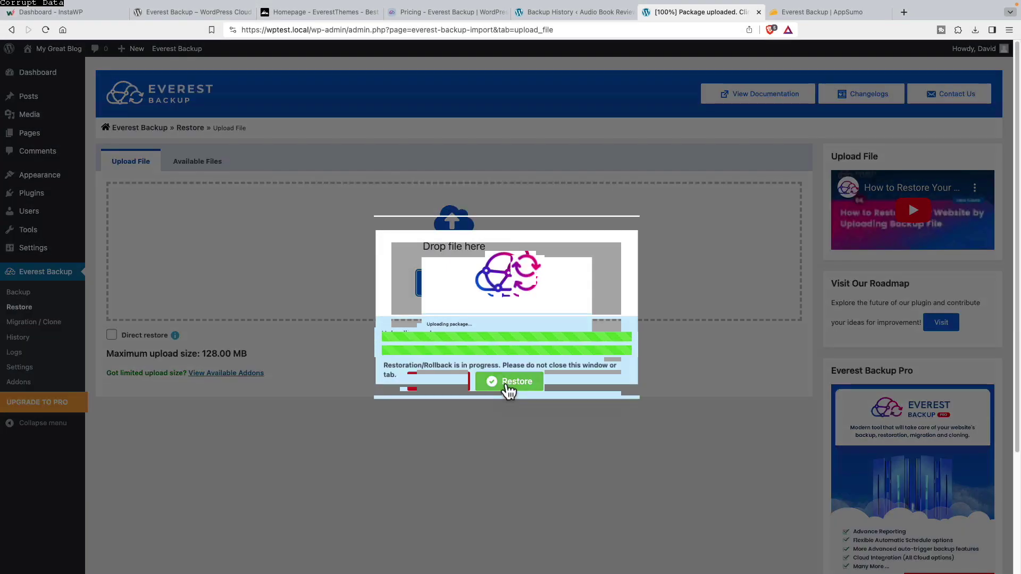
pyautogui.click(505, 385)
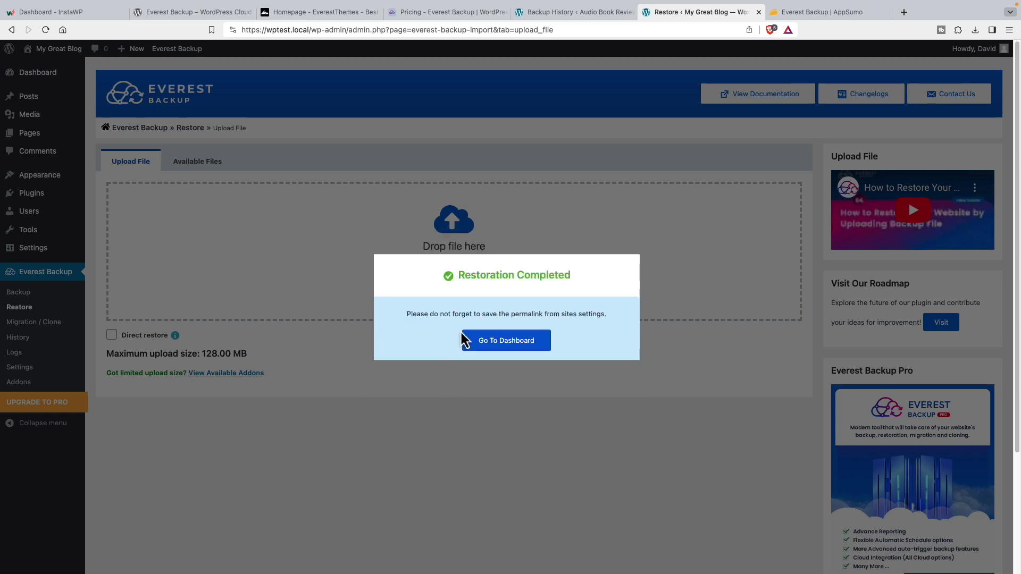
pyautogui.click(495, 343)
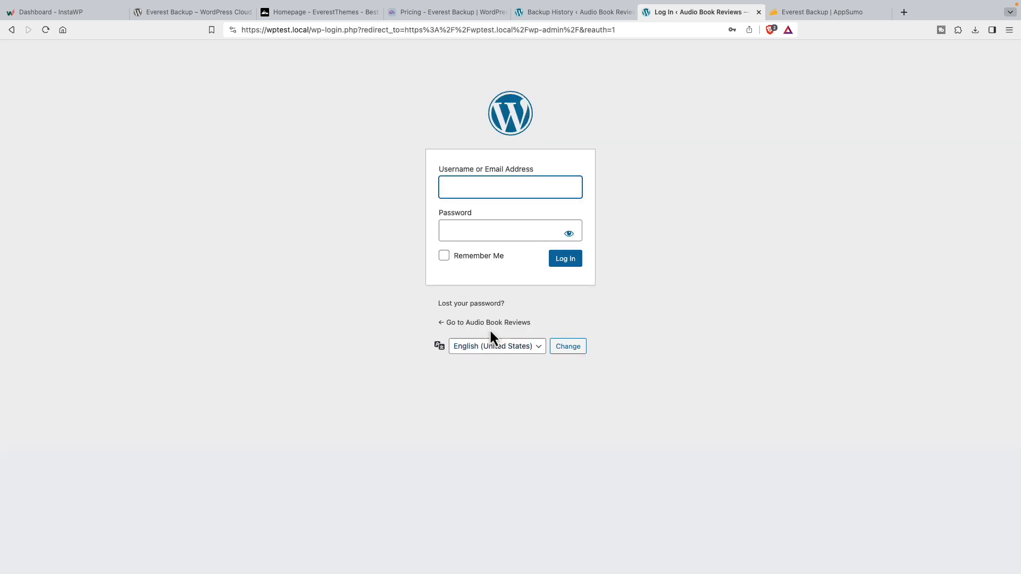
# Log in with saved credentials and re-save the Post name permalink settings.
pyautogui.click(478, 189)
pyautogui.click(505, 215)
pyautogui.click(557, 261)
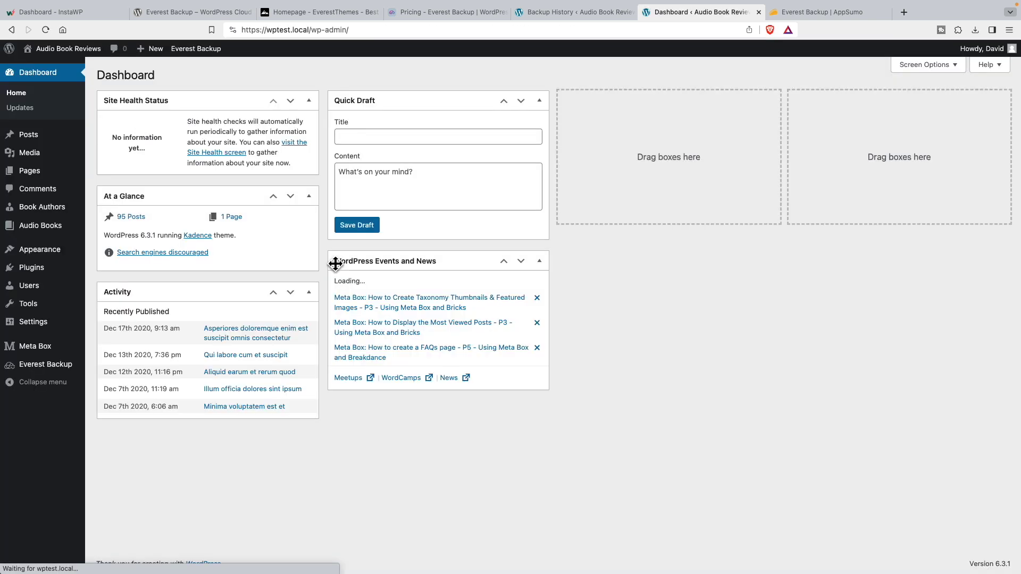
pyautogui.moveTo(51, 324)
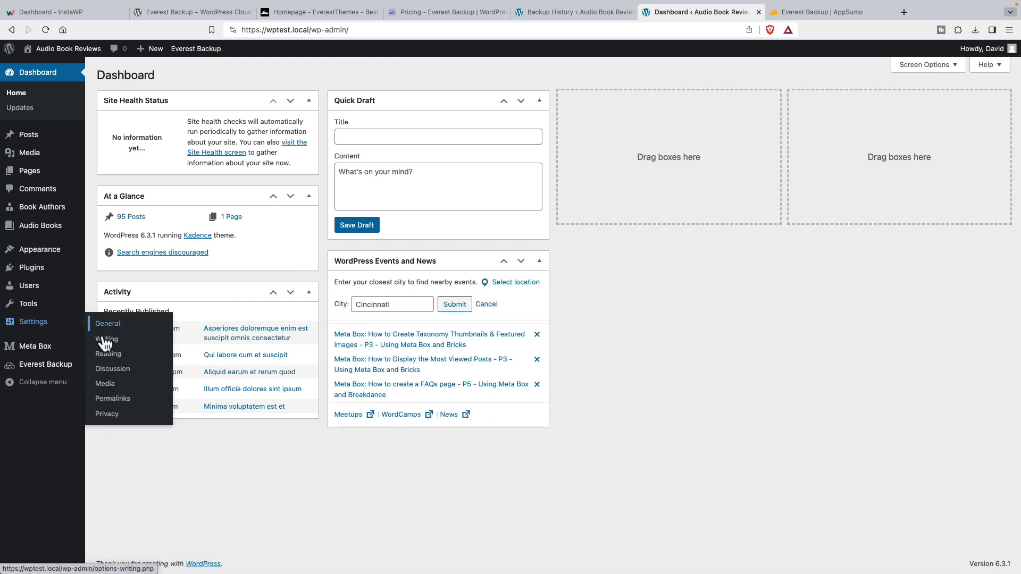
pyautogui.click(120, 401)
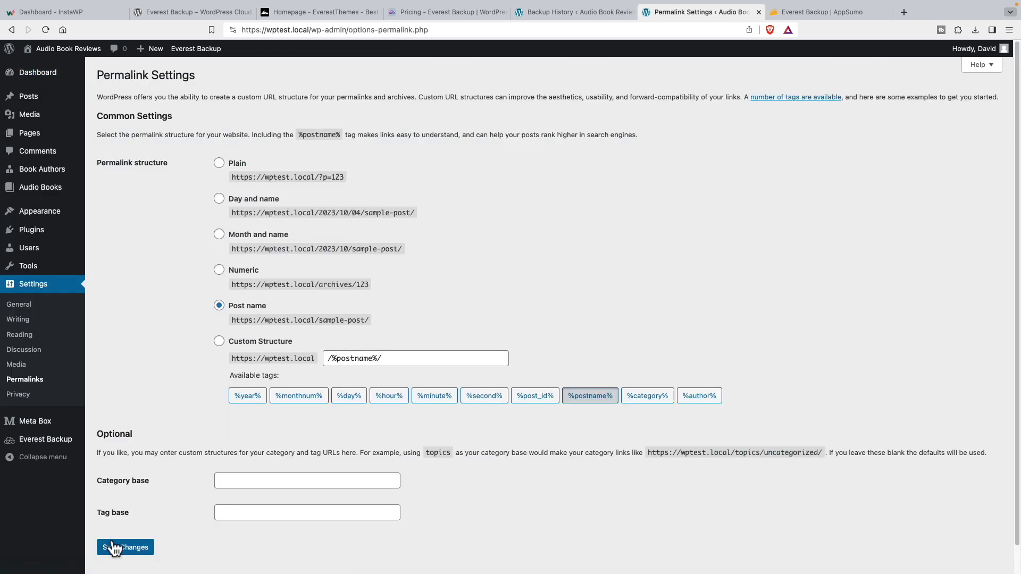
pyautogui.click(116, 548)
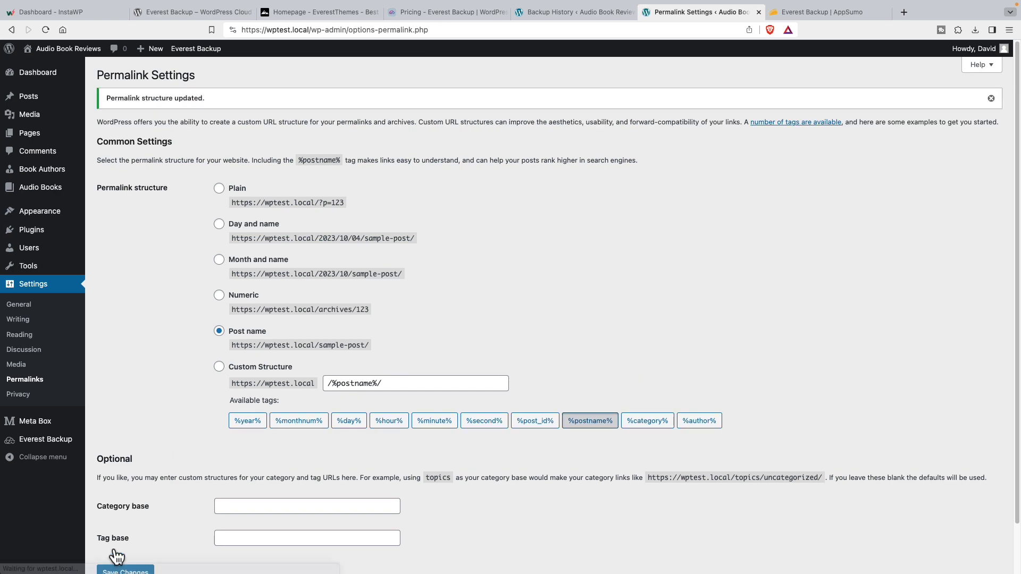
# View the restored Books and Authors pages, then return to the Dashboard.
pyautogui.moveTo(57, 55)
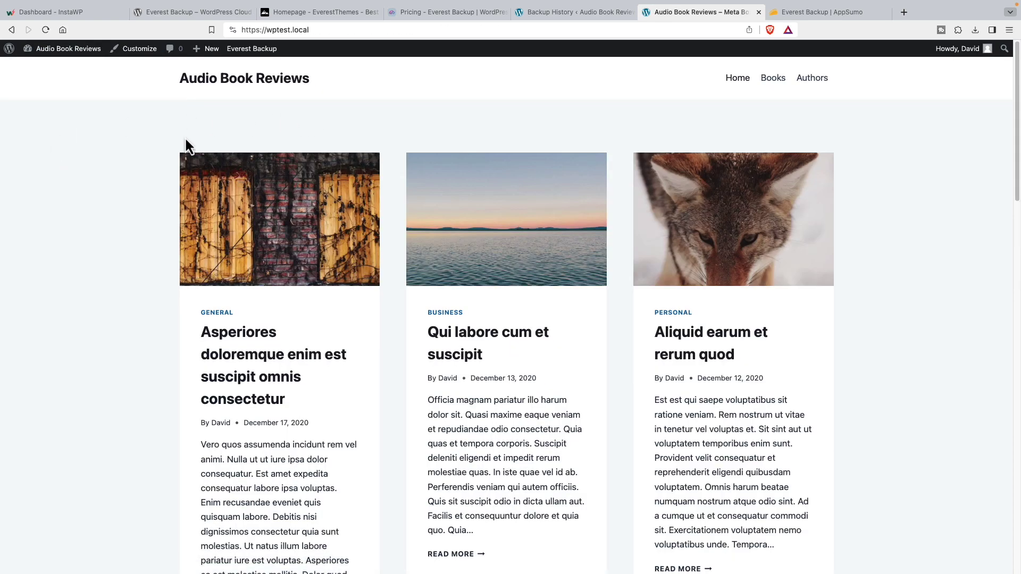
pyautogui.click(774, 80)
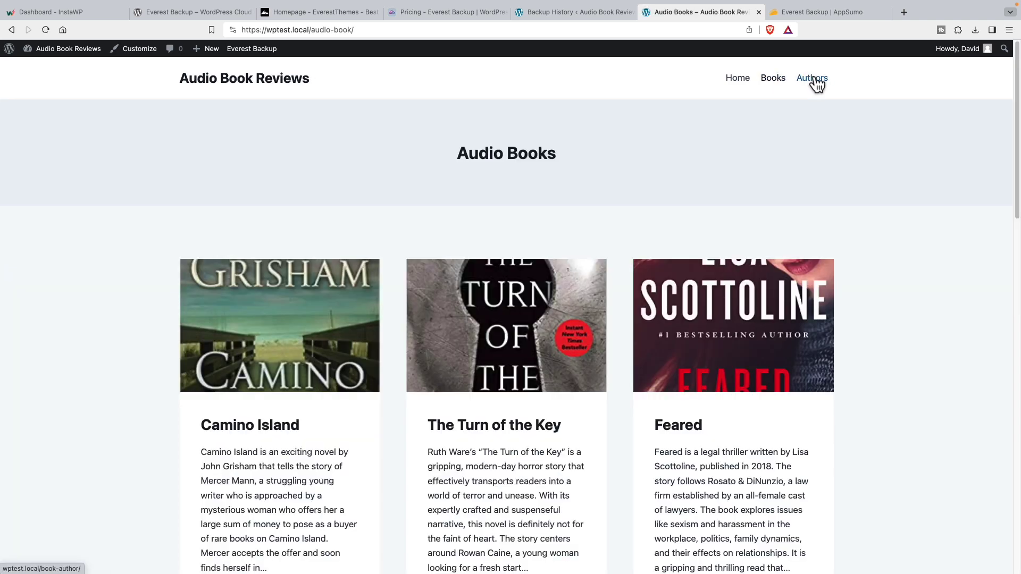
pyautogui.click(814, 79)
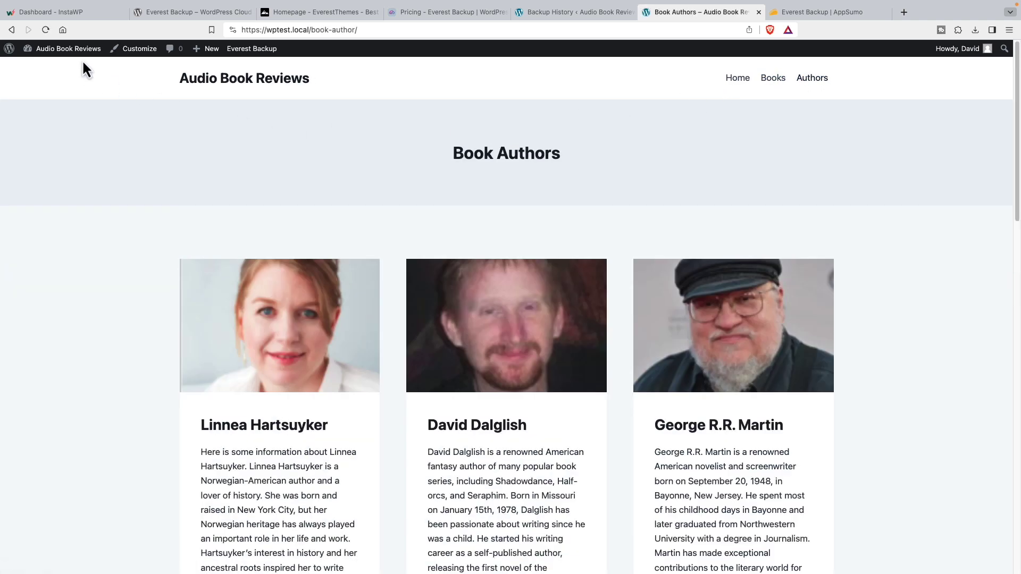
pyautogui.click(59, 68)
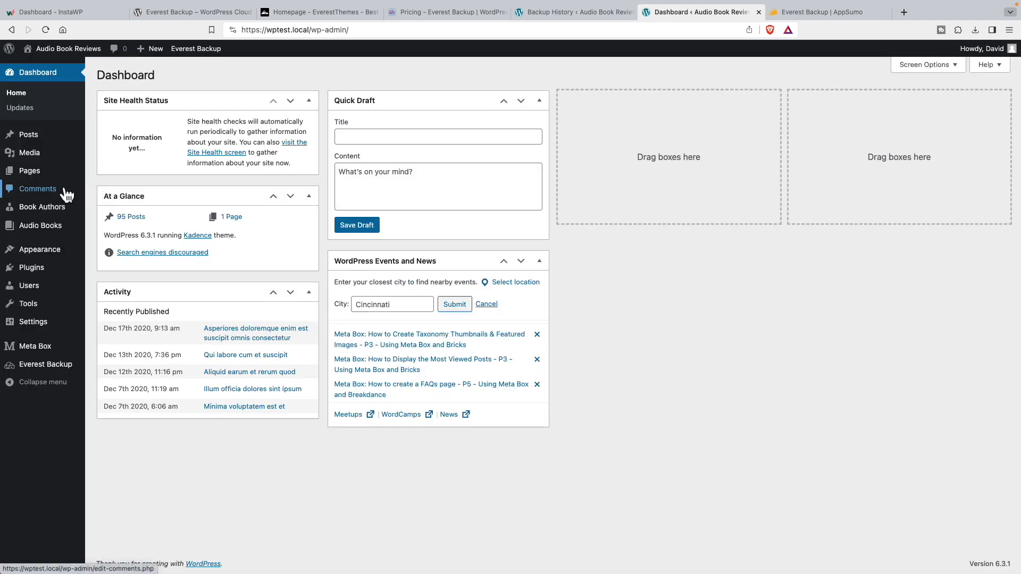
# Search plugins for 'better', then install and activate Better Search Replace.
pyautogui.click(41, 269)
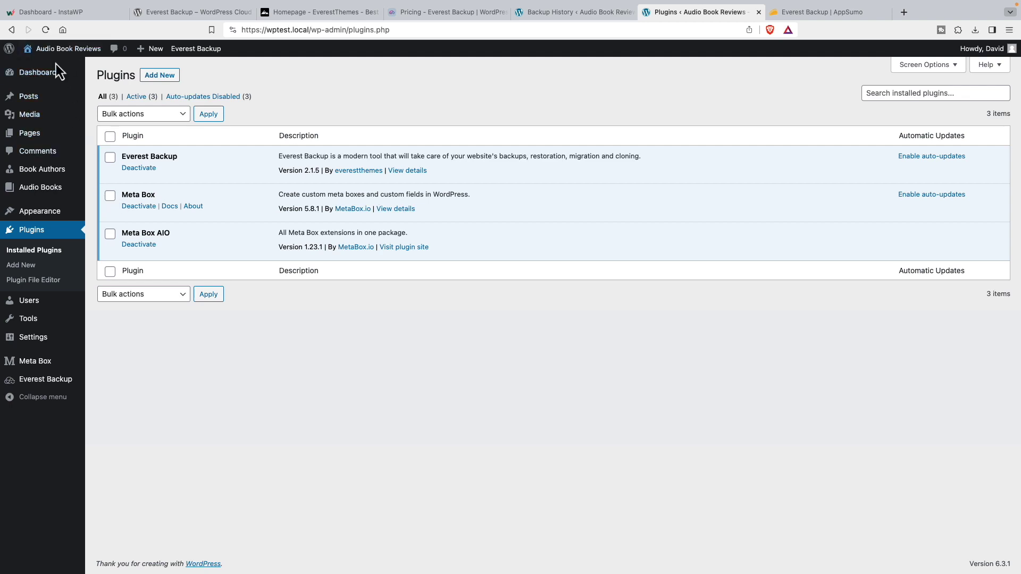
pyautogui.moveTo(75, 171)
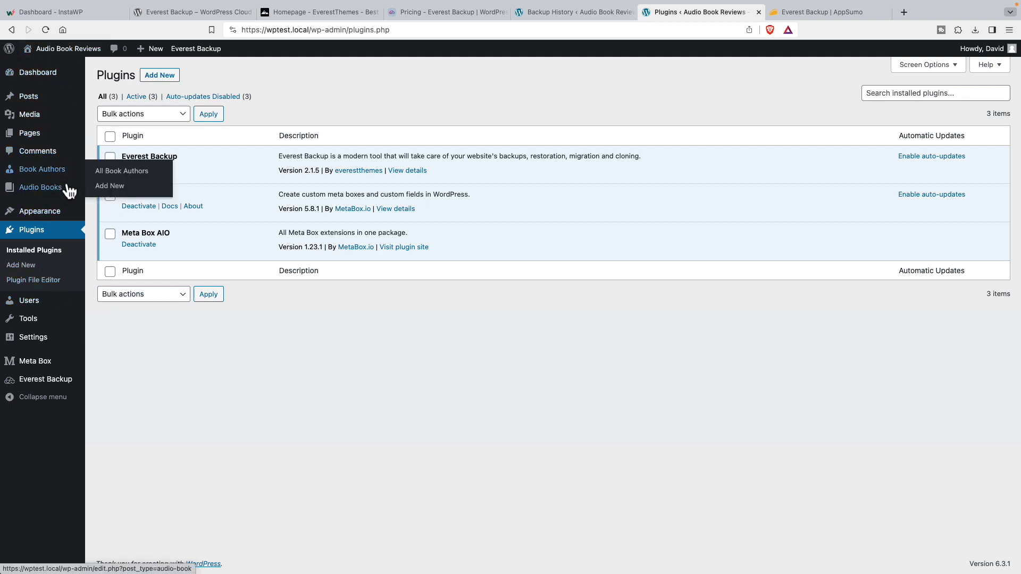
pyautogui.click(23, 267)
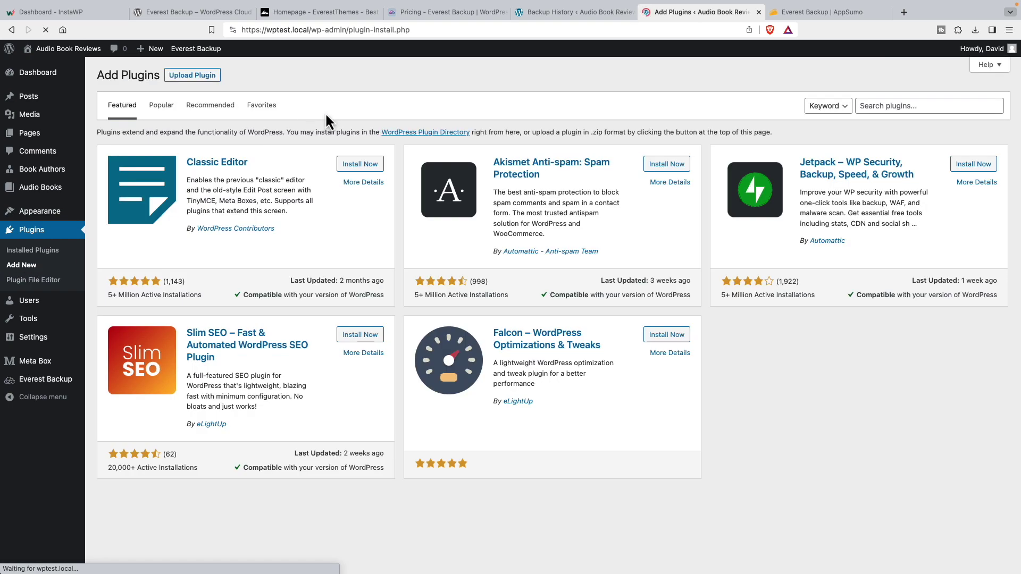
pyautogui.click(866, 104)
pyautogui.write('b')
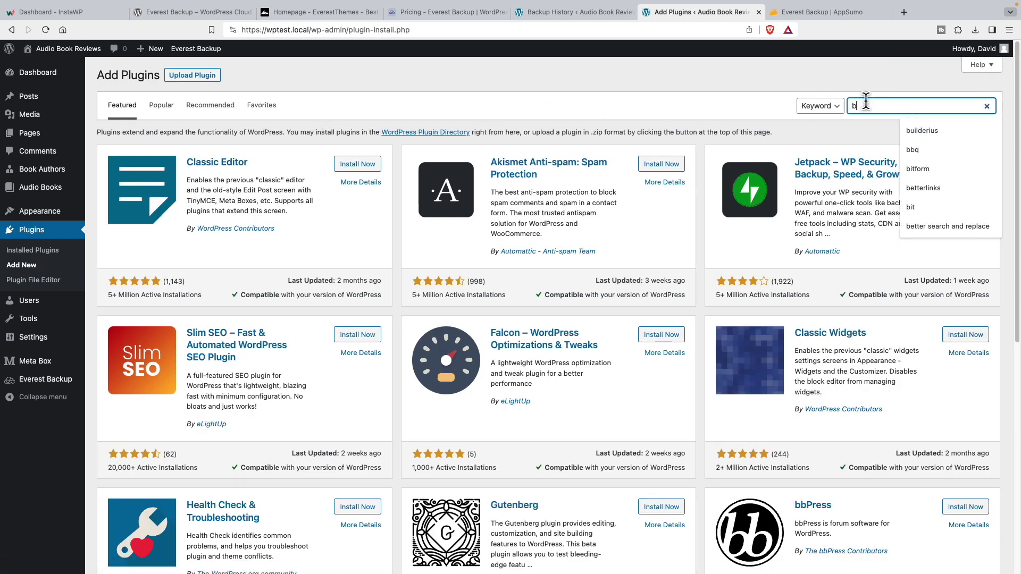
pyautogui.write('etter')
pyautogui.press('Return')
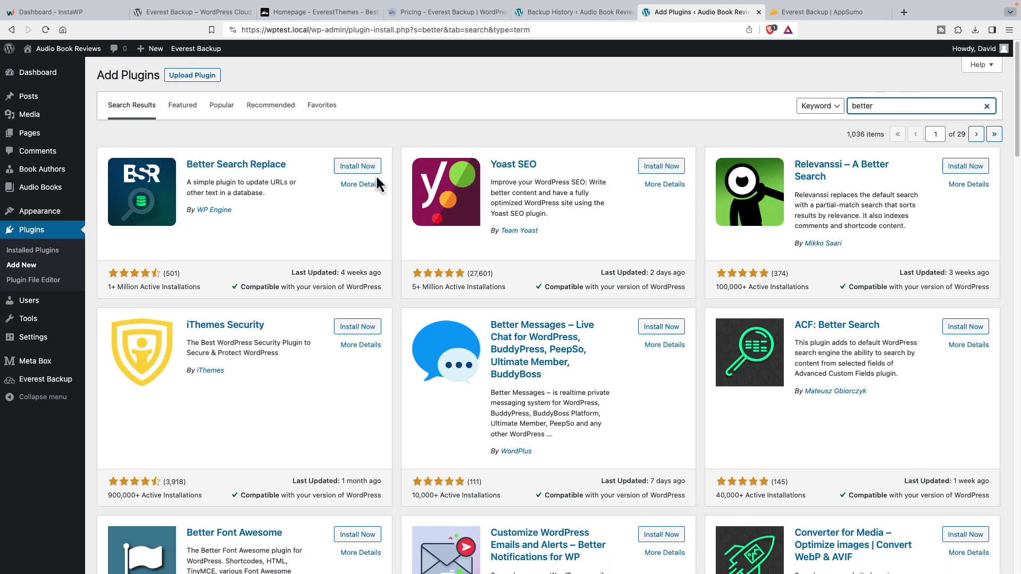
pyautogui.click(355, 167)
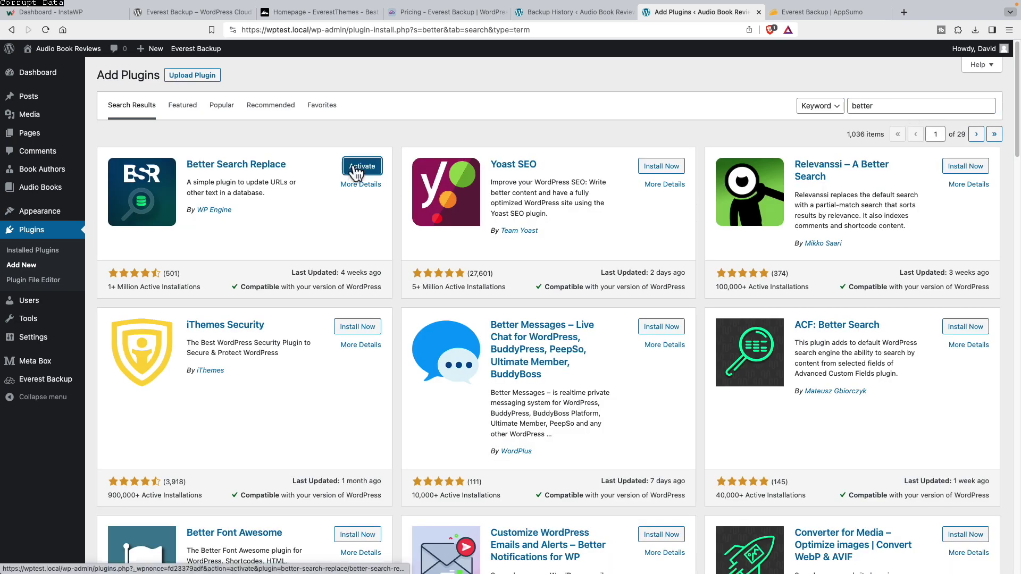
pyautogui.click(357, 167)
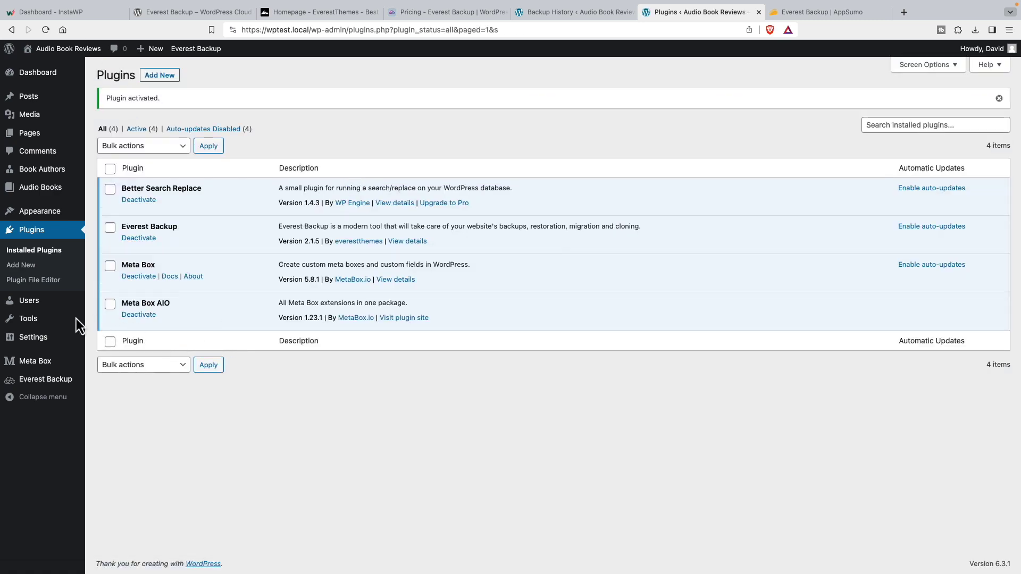
# Open Tools > Better Search Replace, then select 'instawp' in the original site's address.
pyautogui.moveTo(76, 319)
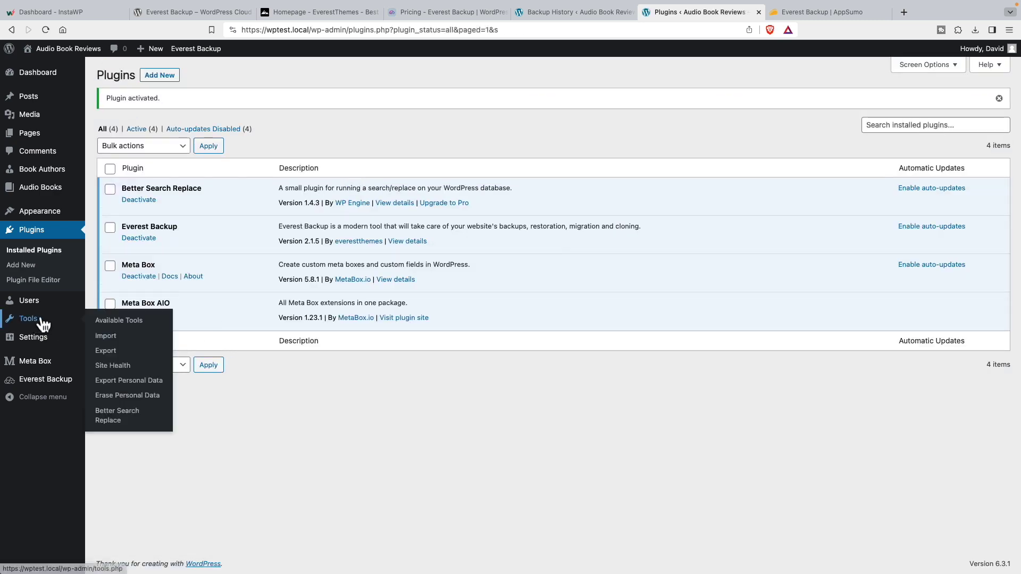
pyautogui.click(110, 416)
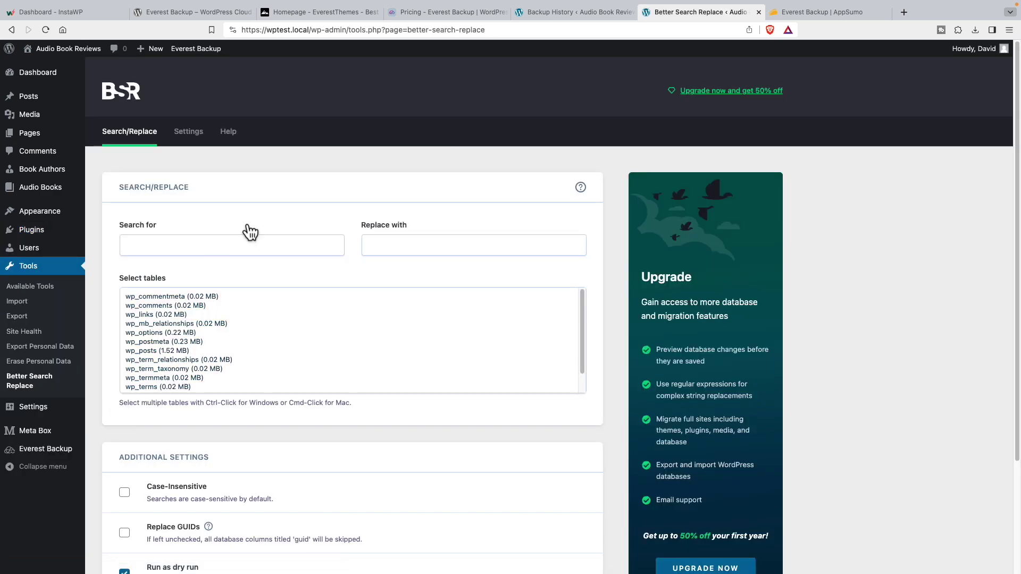
pyautogui.click(553, 12)
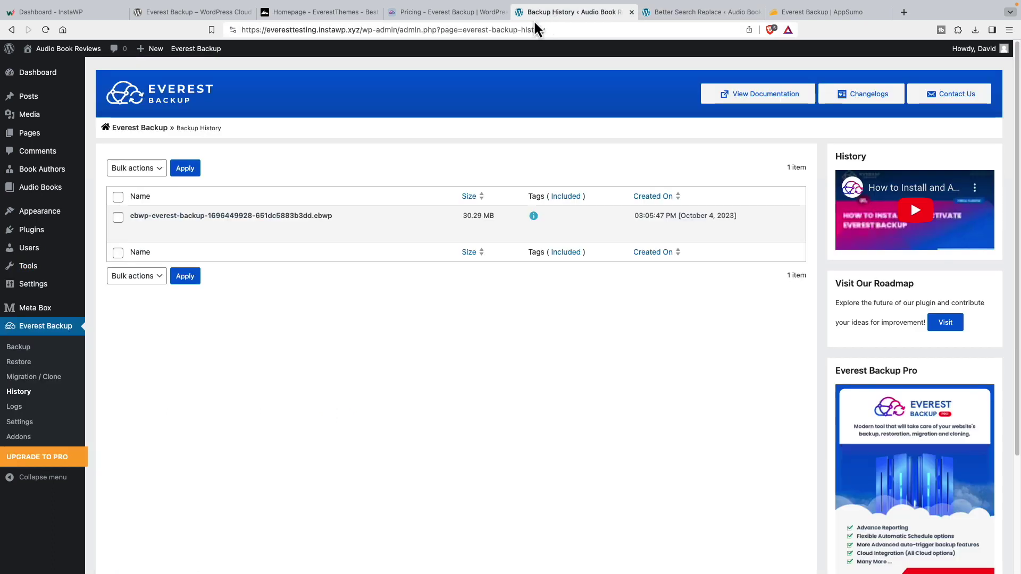
pyautogui.doubleClick(327, 30)
pyautogui.press('super+c')
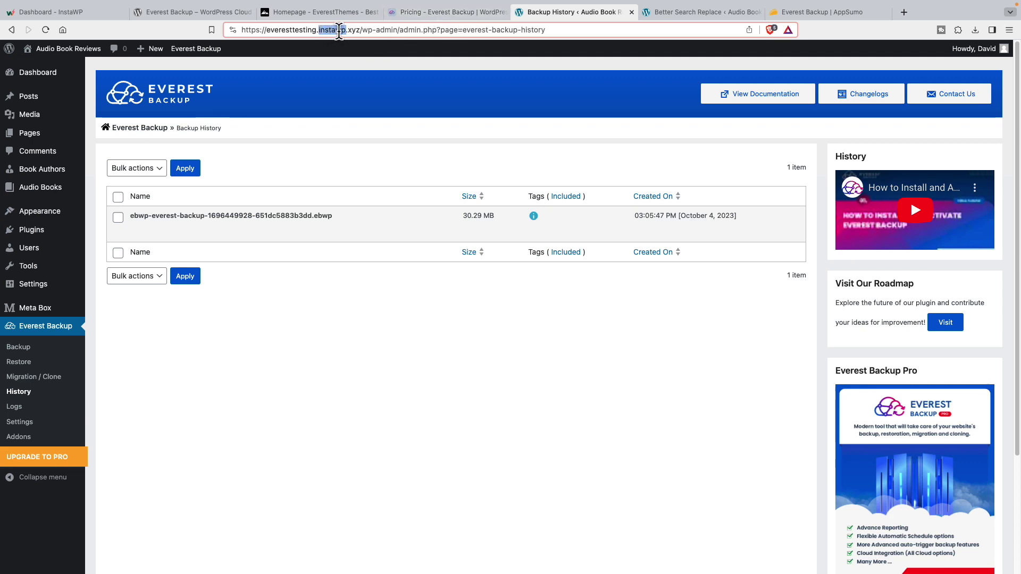
# Dry-run a case-insensitive search for 'instawp' across all 13 tables, wp_commentmeta through wp_users.
pyautogui.click(652, 12)
pyautogui.click(246, 246)
pyautogui.press('super+v')
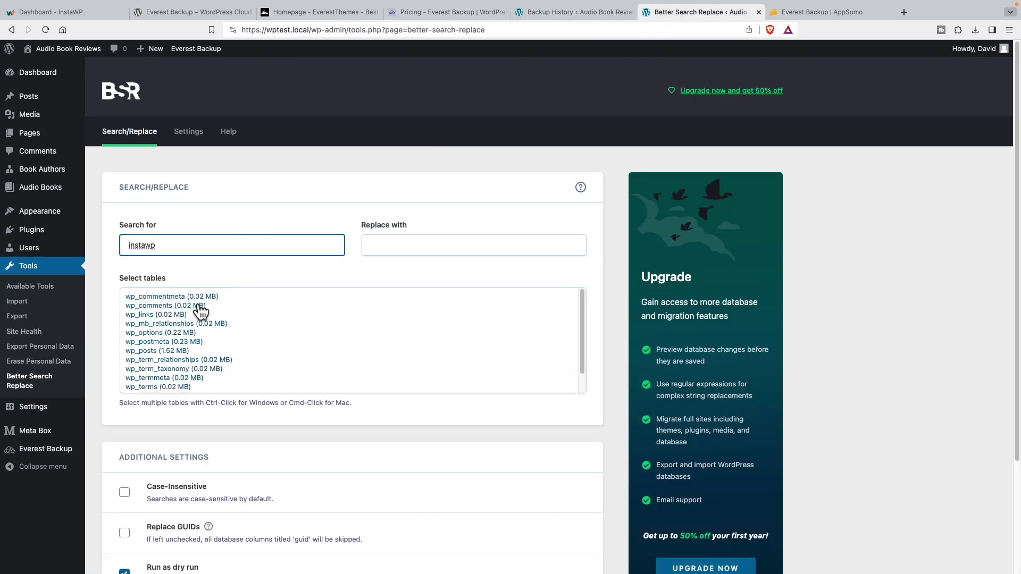
pyautogui.click(200, 297)
pyautogui.scroll(-2, 232, 350)
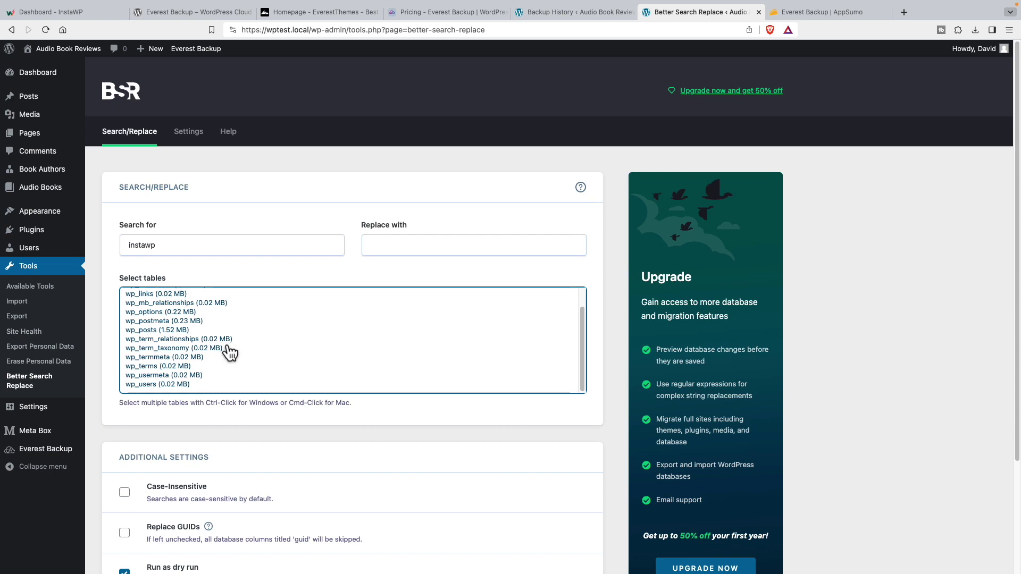
pyautogui.keyDown('shift'); pyautogui.click(185, 385); pyautogui.keyUp('shift')
pyautogui.click(124, 492)
pyautogui.scroll(-3, 235, 457)
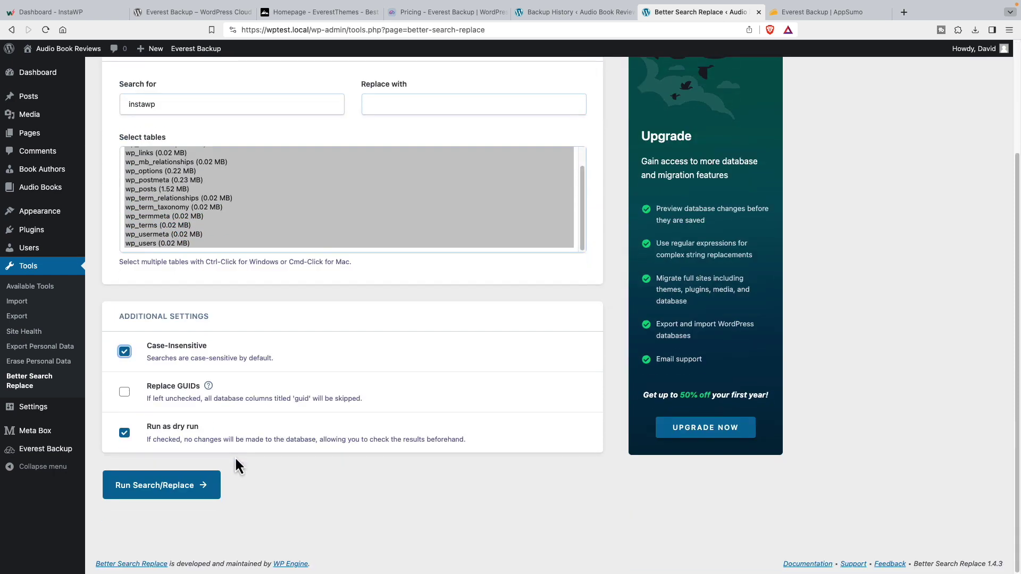
pyautogui.click(210, 481)
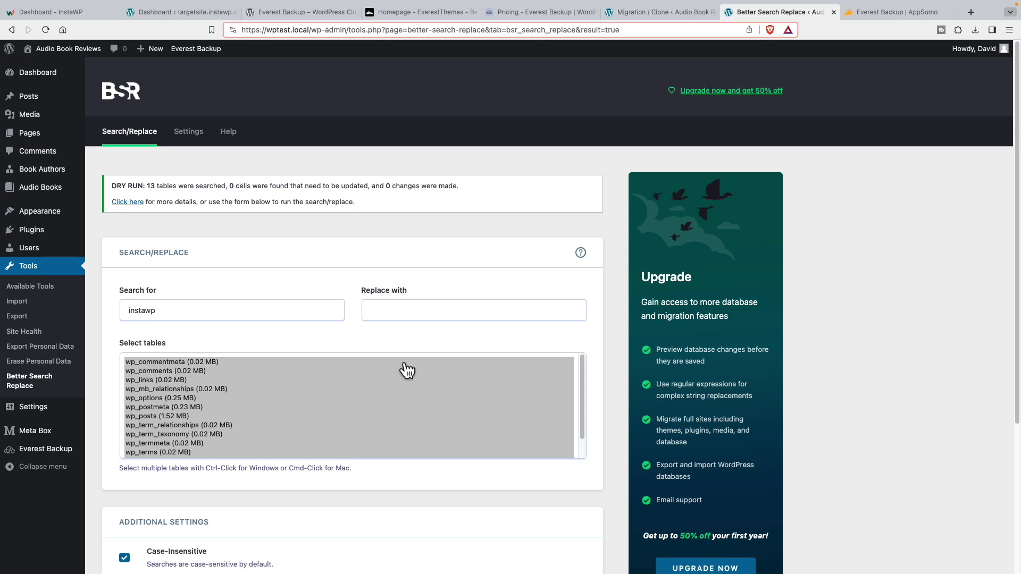
# Copy the original site's migration key, check the local site, then open targetsite.instawp.xyz's Dashboard.
pyautogui.click(633, 8)
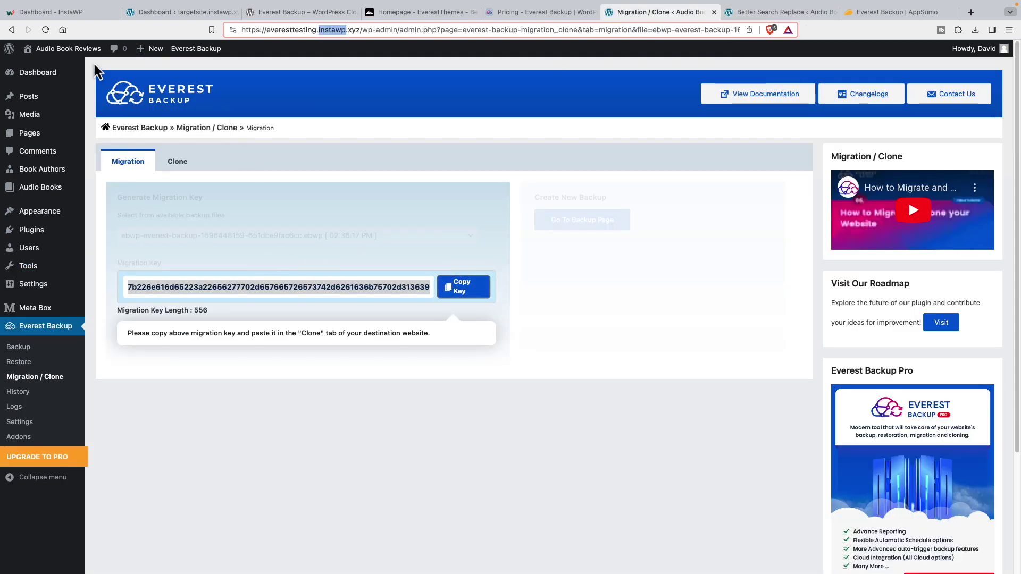
pyautogui.click(460, 290)
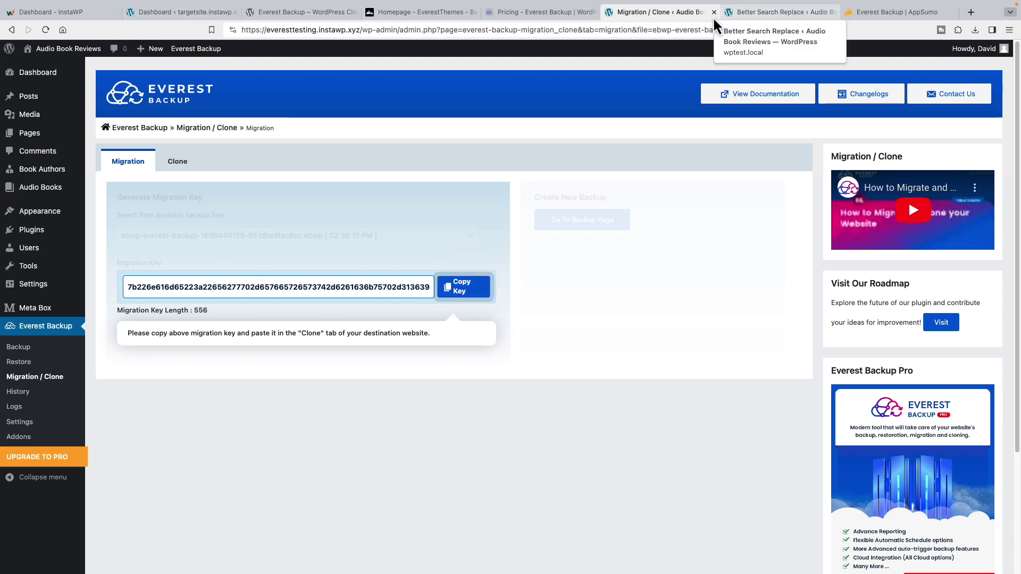
pyautogui.click(754, 12)
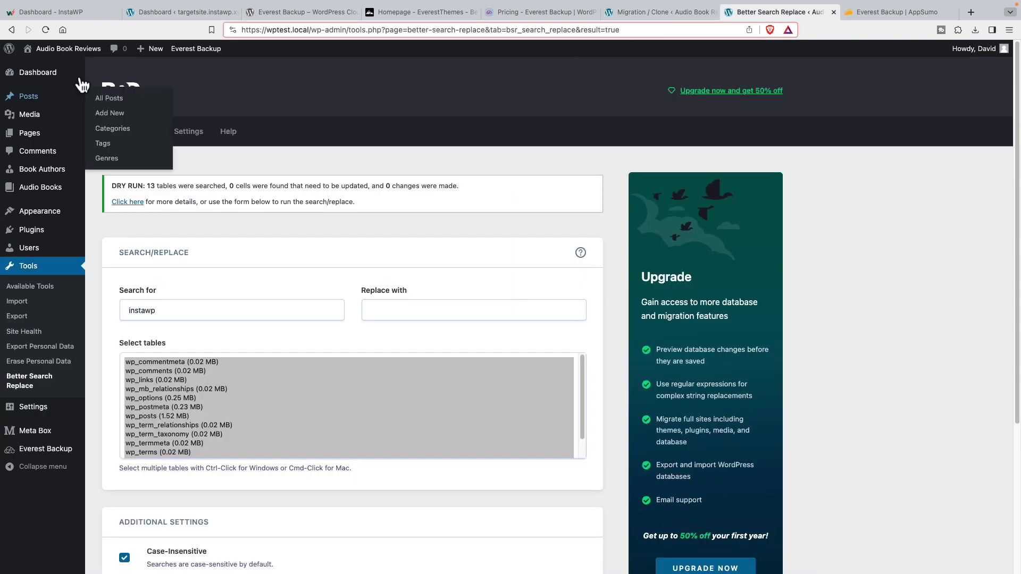
pyautogui.click(79, 54)
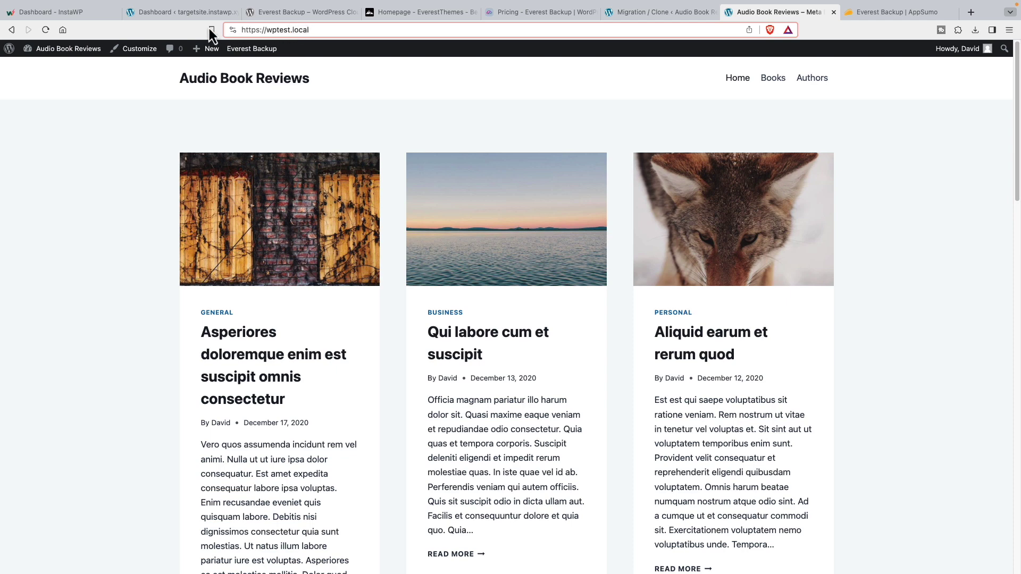
pyautogui.click(190, 15)
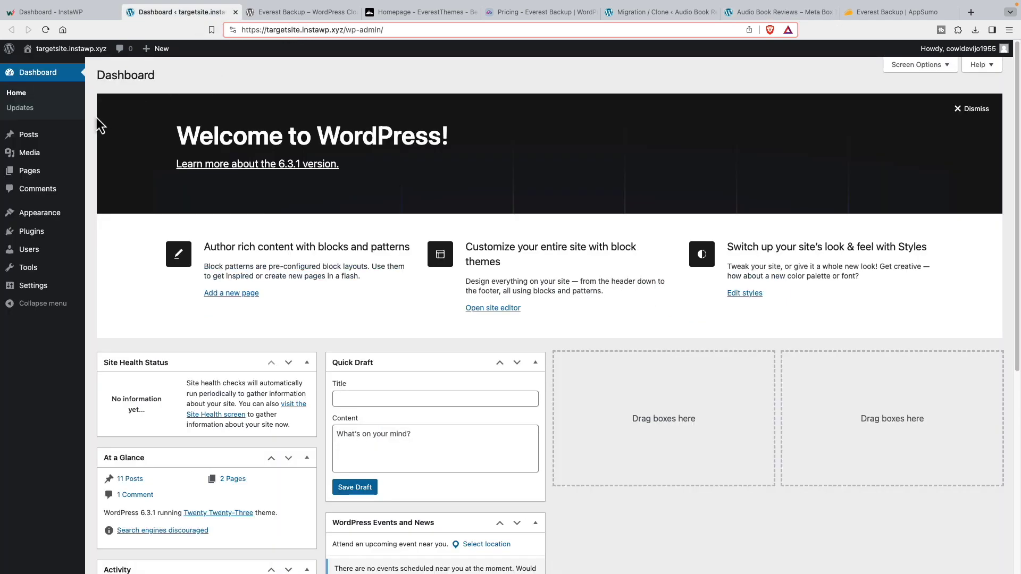
# Search plugins for 'everest', then install and activate Everest Backup on the target site.
pyautogui.click(41, 232)
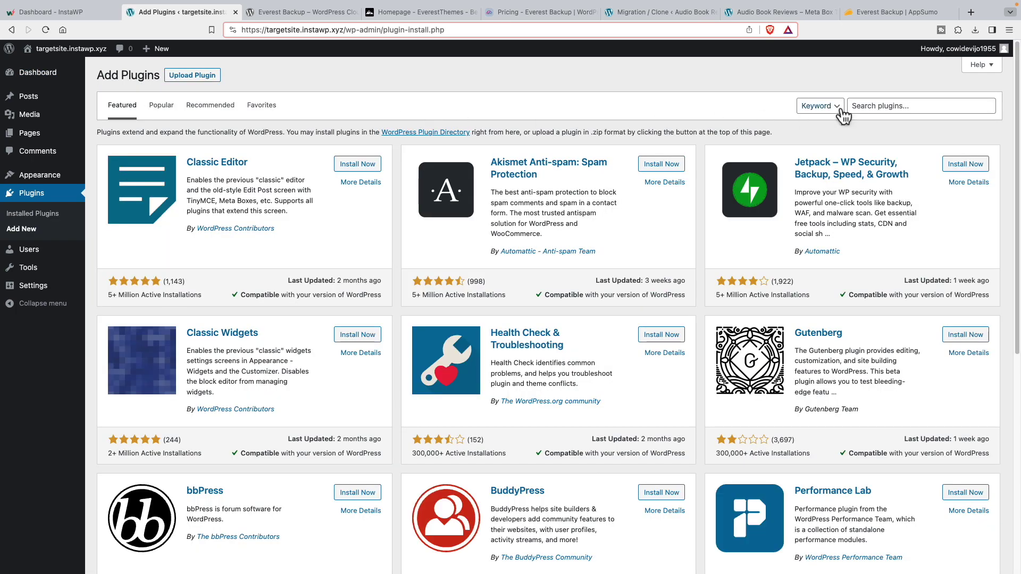
pyautogui.click(870, 106)
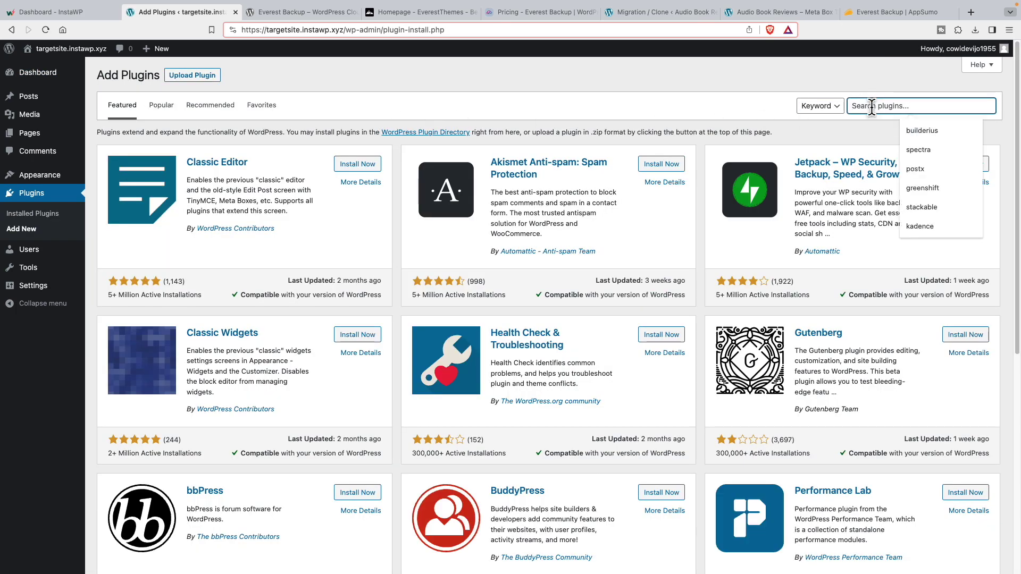
pyautogui.write('everest')
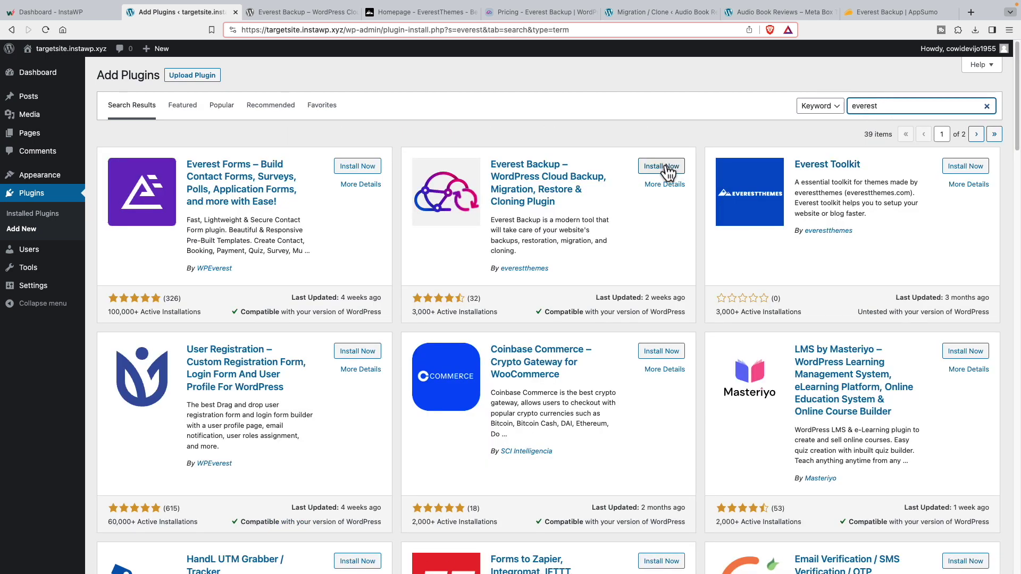
pyautogui.click(662, 166)
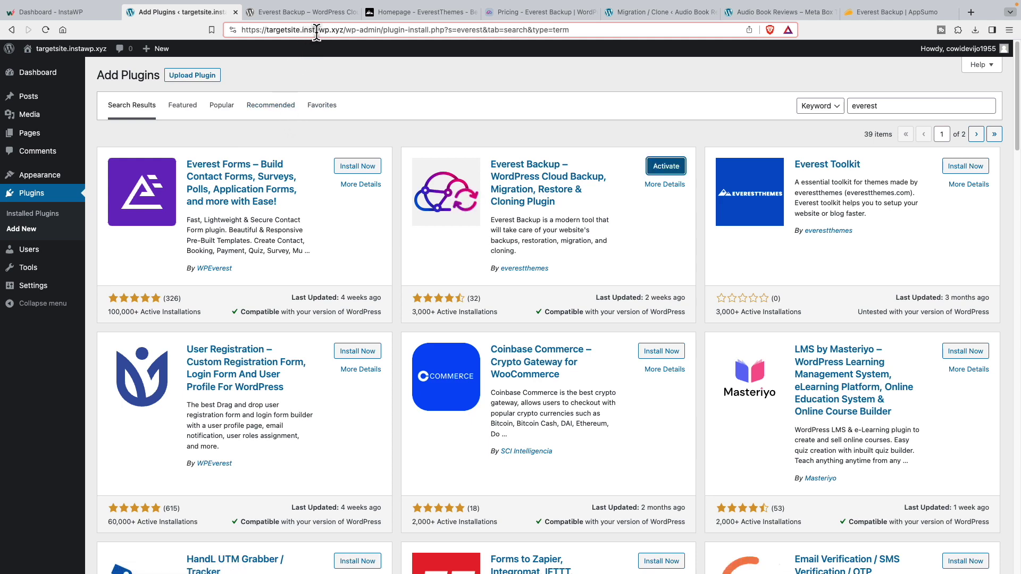
pyautogui.click(666, 167)
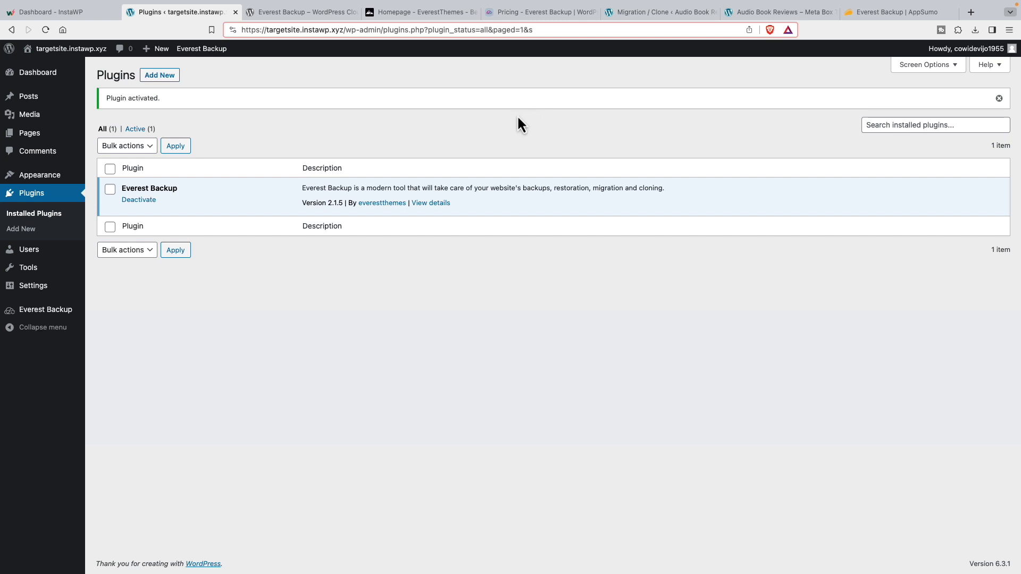
pyautogui.moveTo(64, 315)
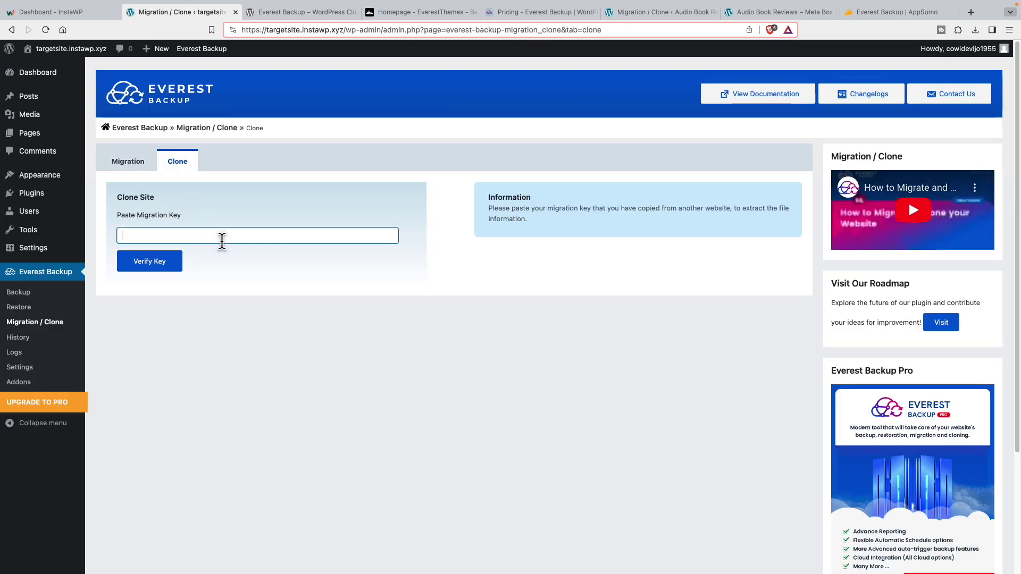
# Paste and verify the migration key, clone it onto targetsite.instawp.xyz, then go to the dashboard.
pyautogui.press('super+v')
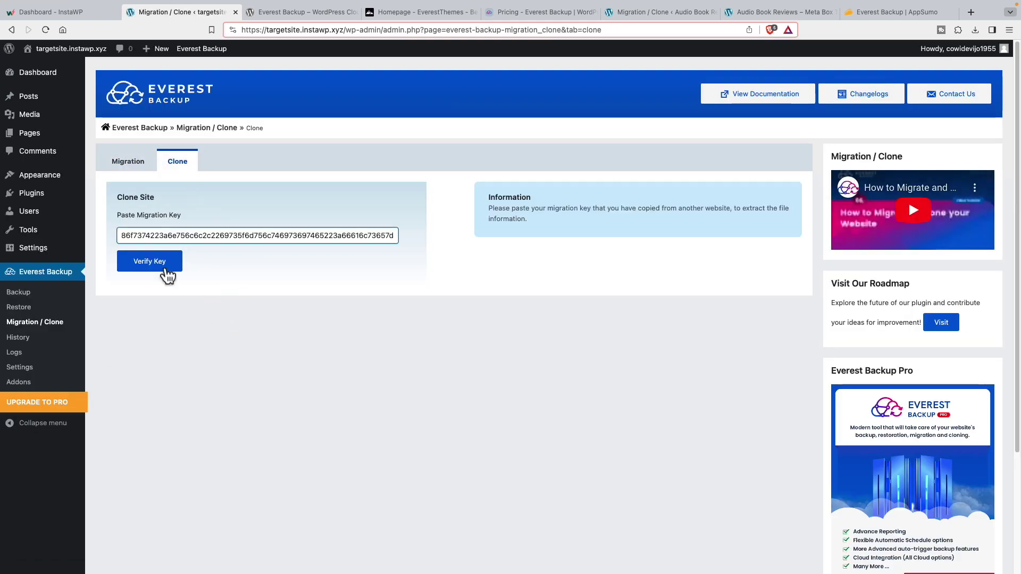
pyautogui.click(158, 263)
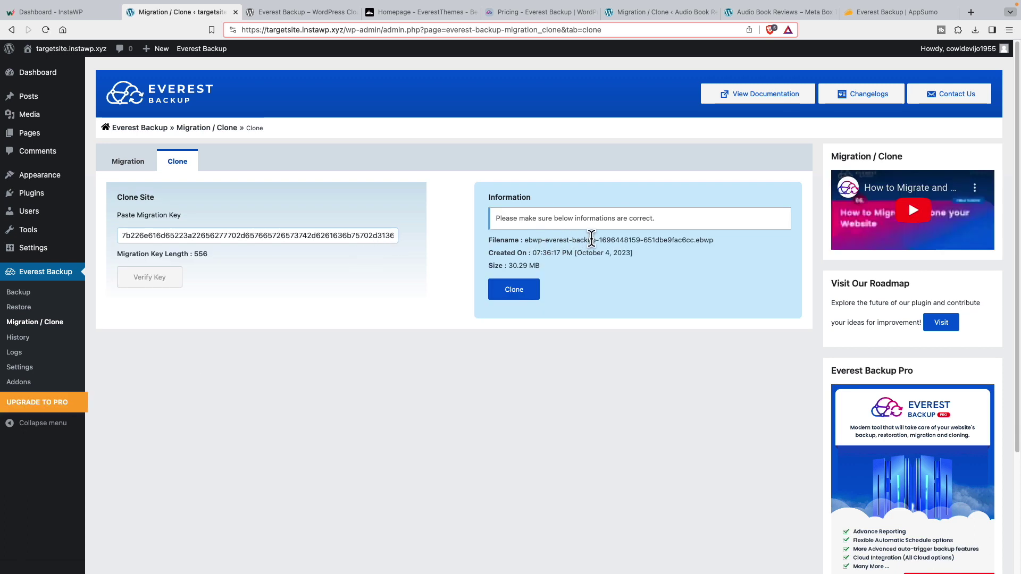
pyautogui.click(515, 293)
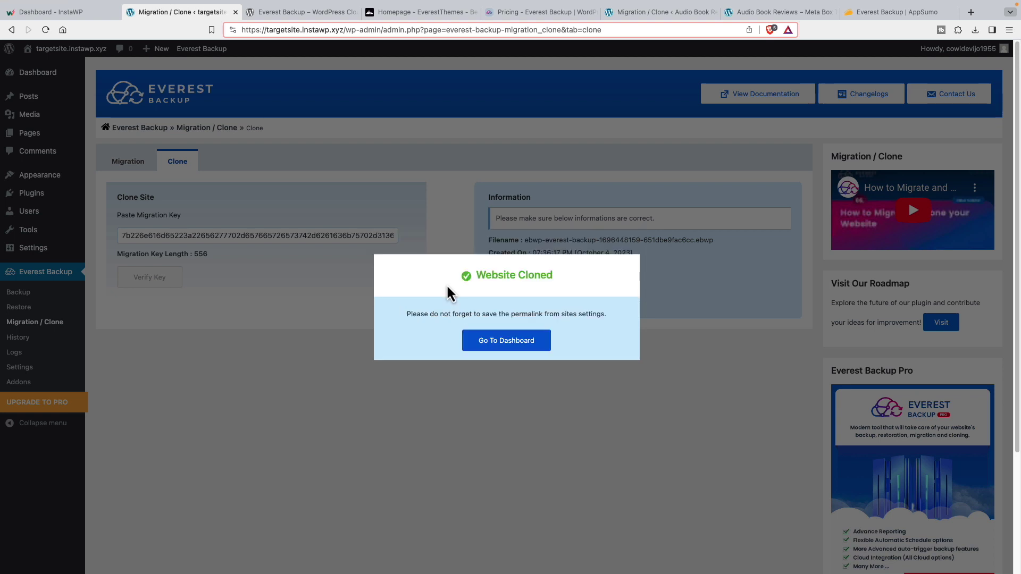
pyautogui.click(505, 347)
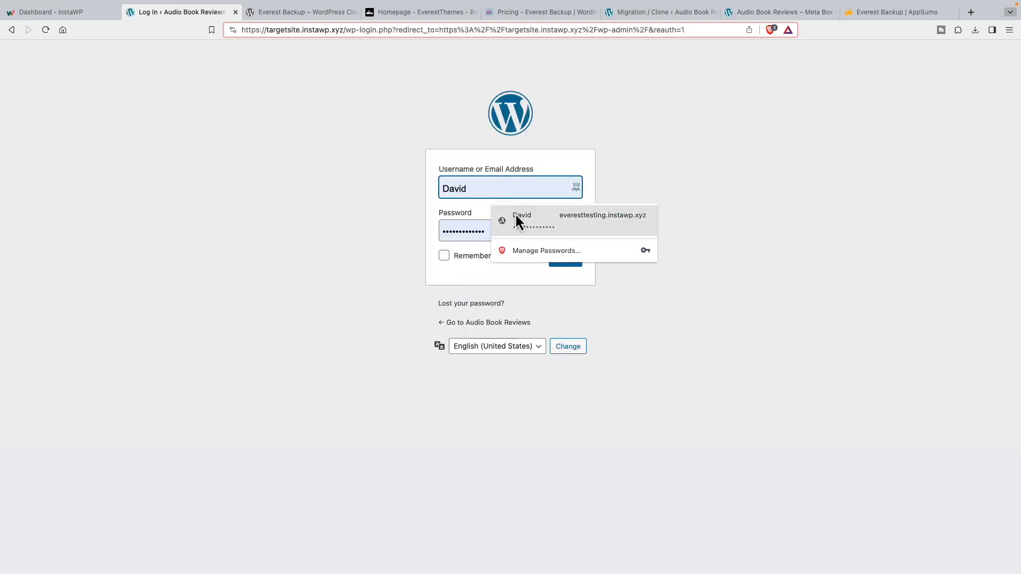
# Log in to the cloned site with the saved credentials, checking the source site's Migration tab in passing.
pyautogui.click(520, 221)
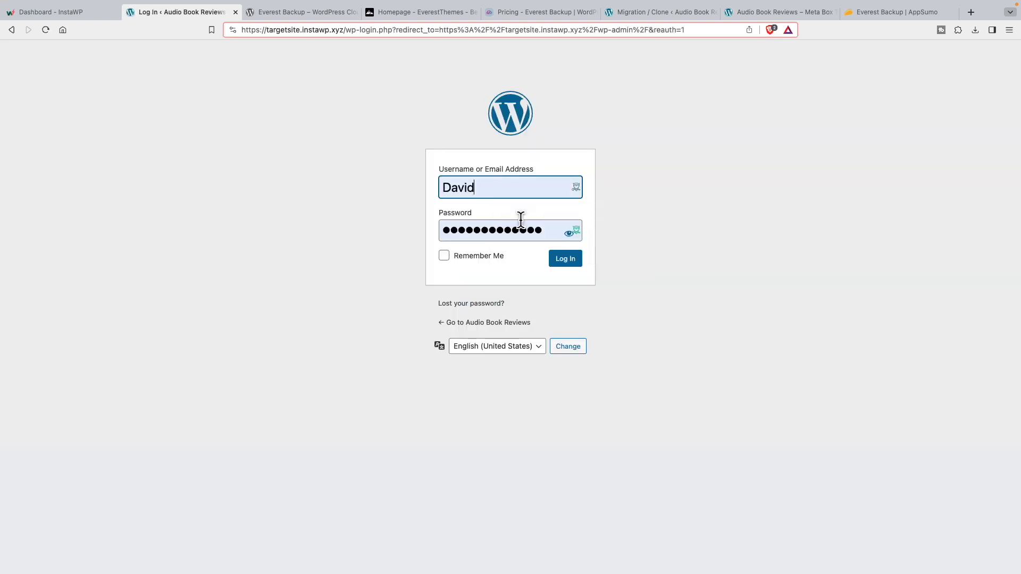
pyautogui.click(566, 260)
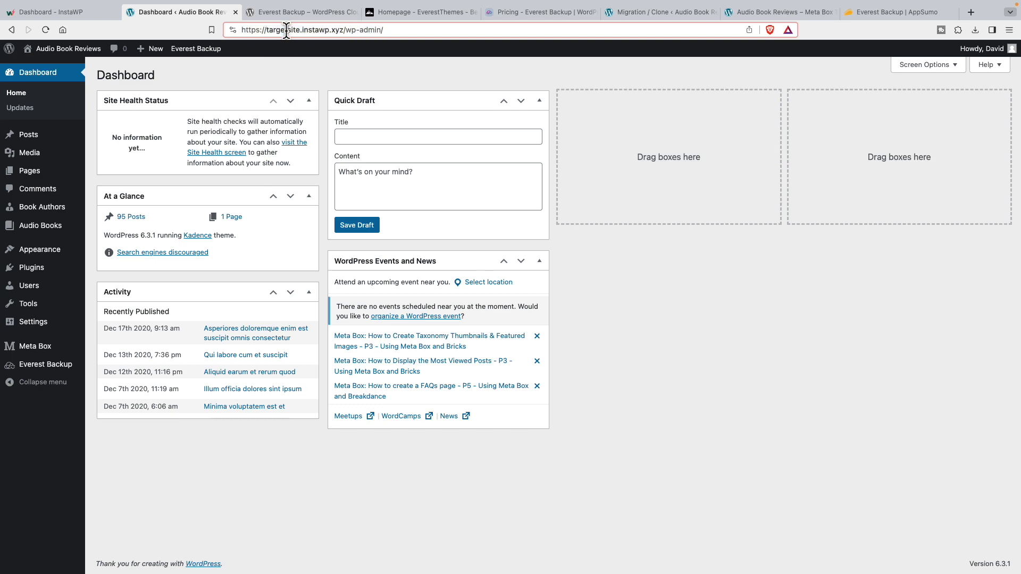
pyautogui.click(611, 12)
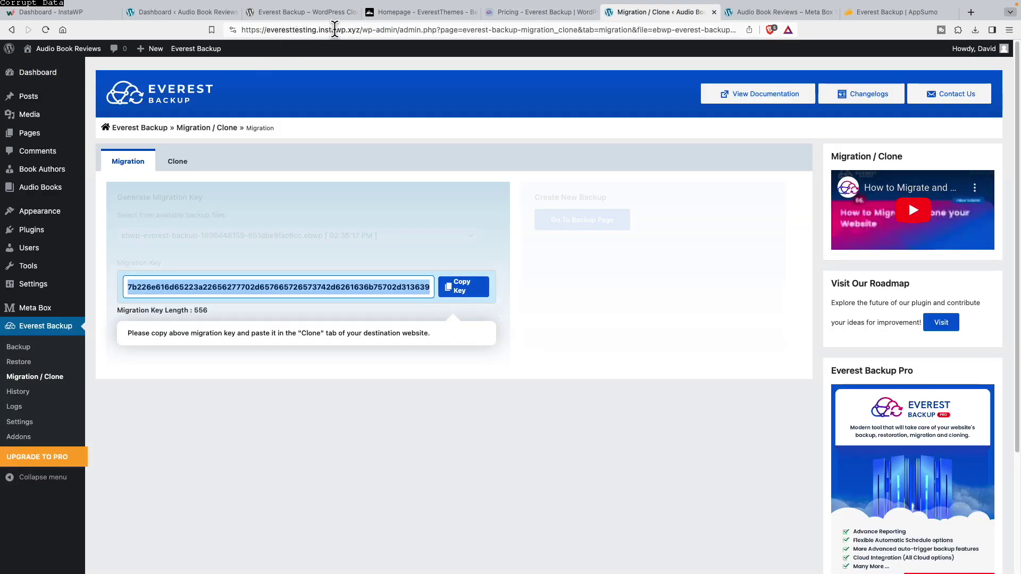
pyautogui.click(188, 11)
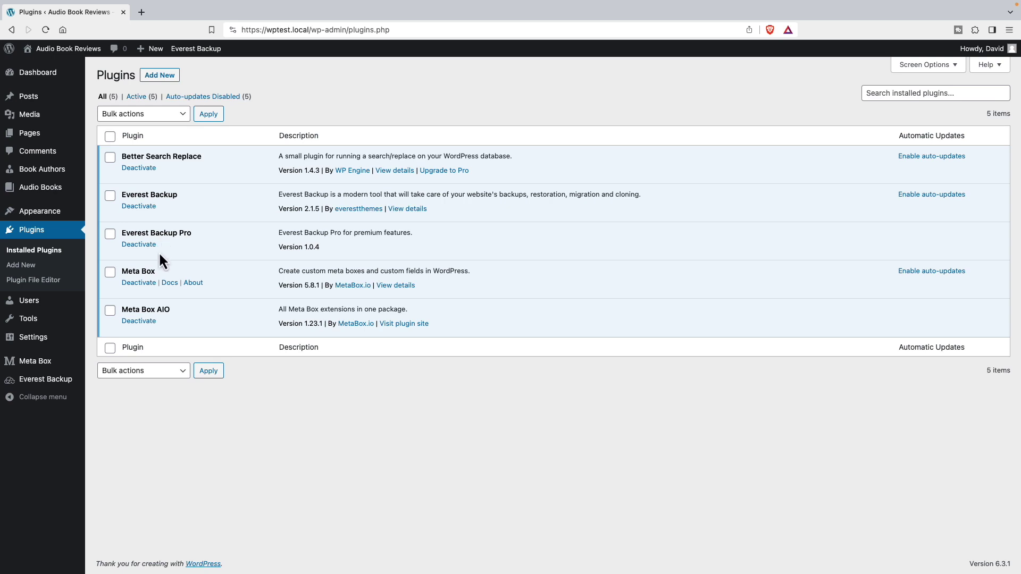
# Go to Everest Backup's Backup page on the wptest.local site.
pyautogui.moveTo(47, 384)
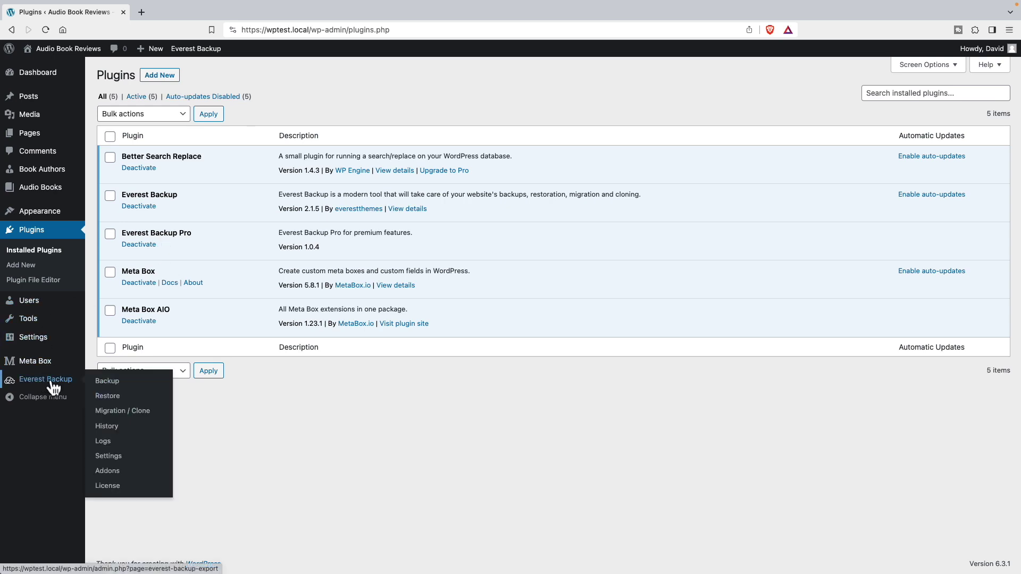
pyautogui.click(101, 381)
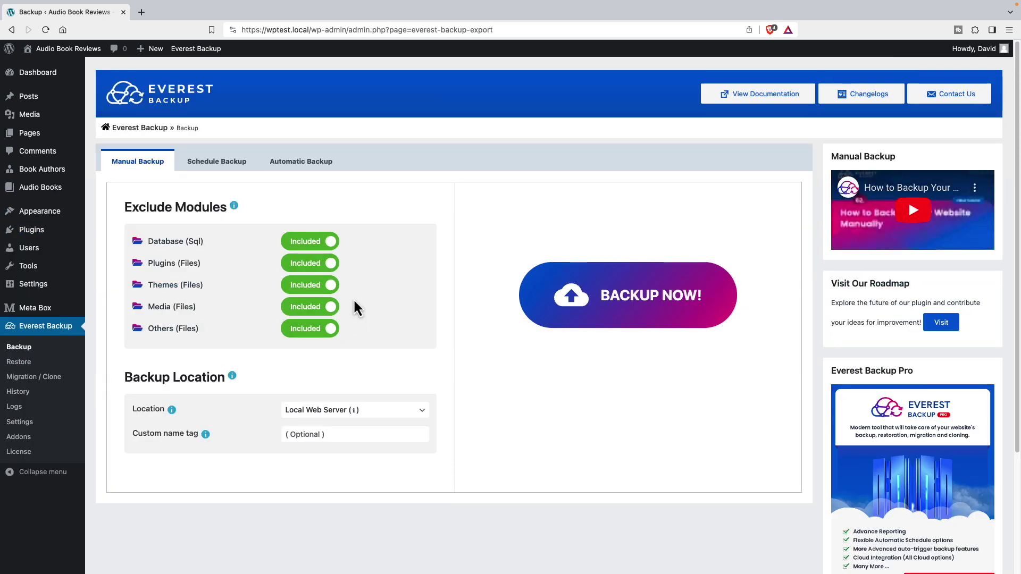
pyautogui.click(221, 162)
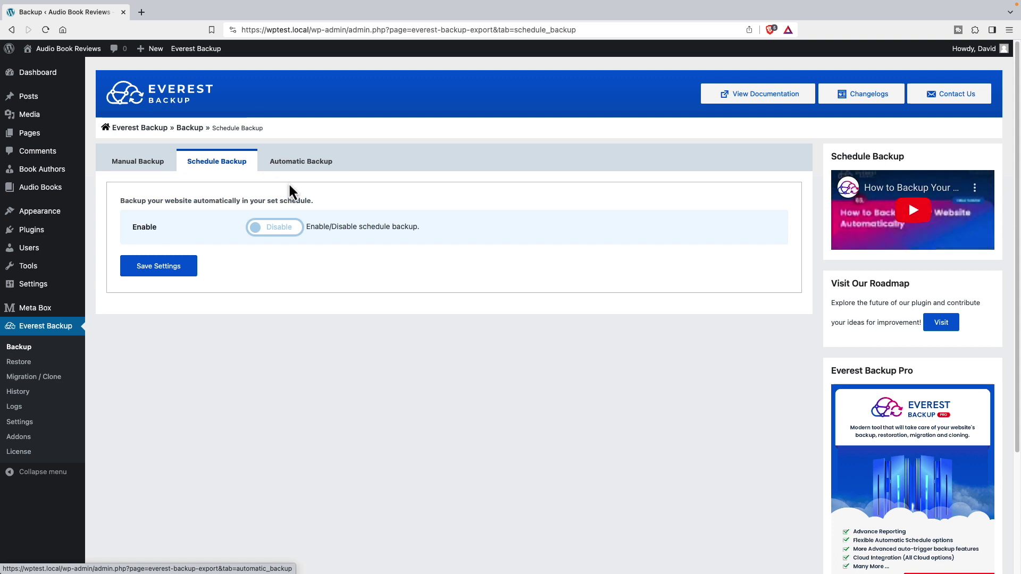
pyautogui.click(296, 232)
pyautogui.click(327, 261)
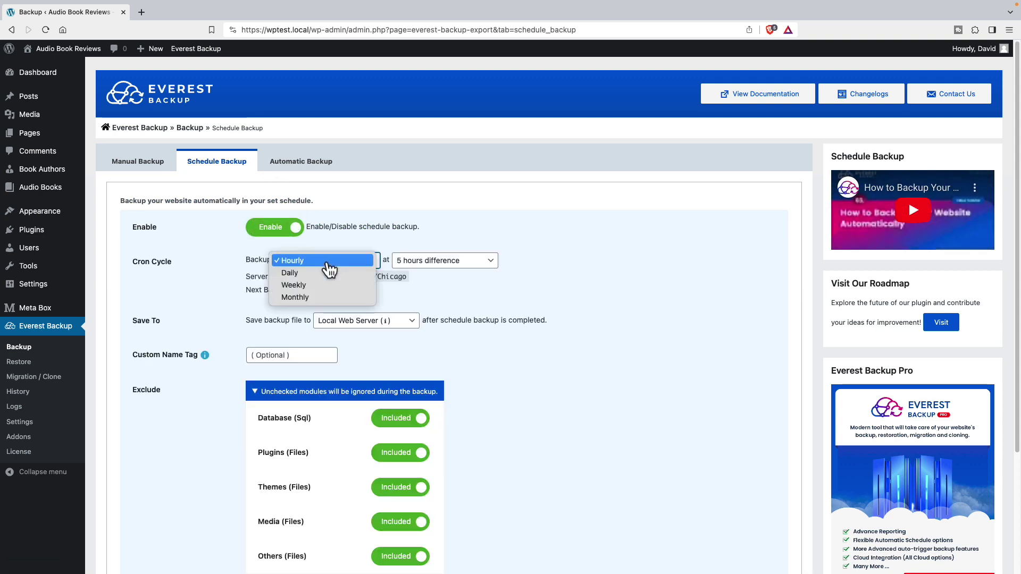
pyautogui.click(301, 261)
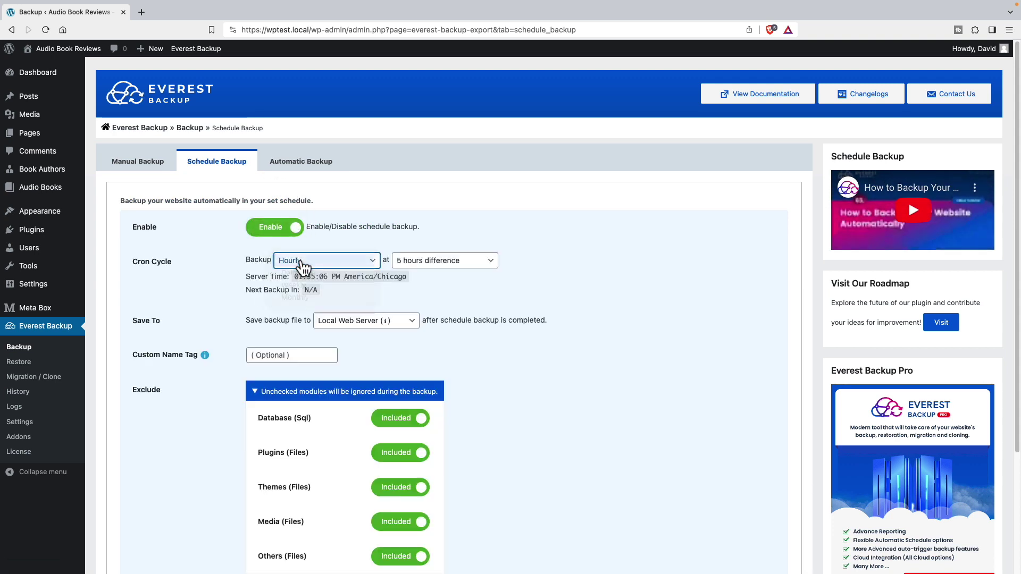
pyautogui.click(408, 262)
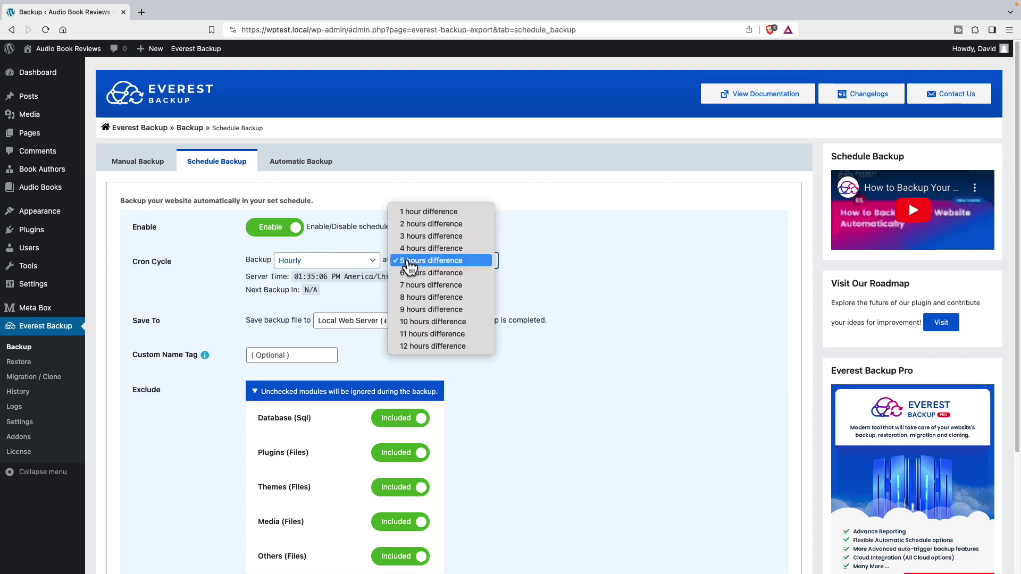
pyautogui.click(407, 263)
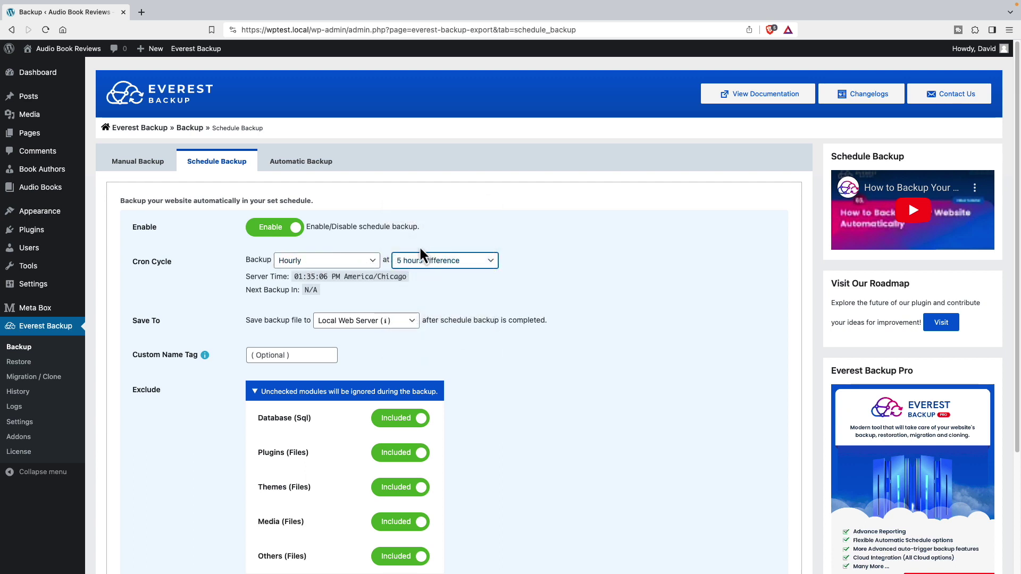
pyautogui.click(271, 227)
pyautogui.click(301, 173)
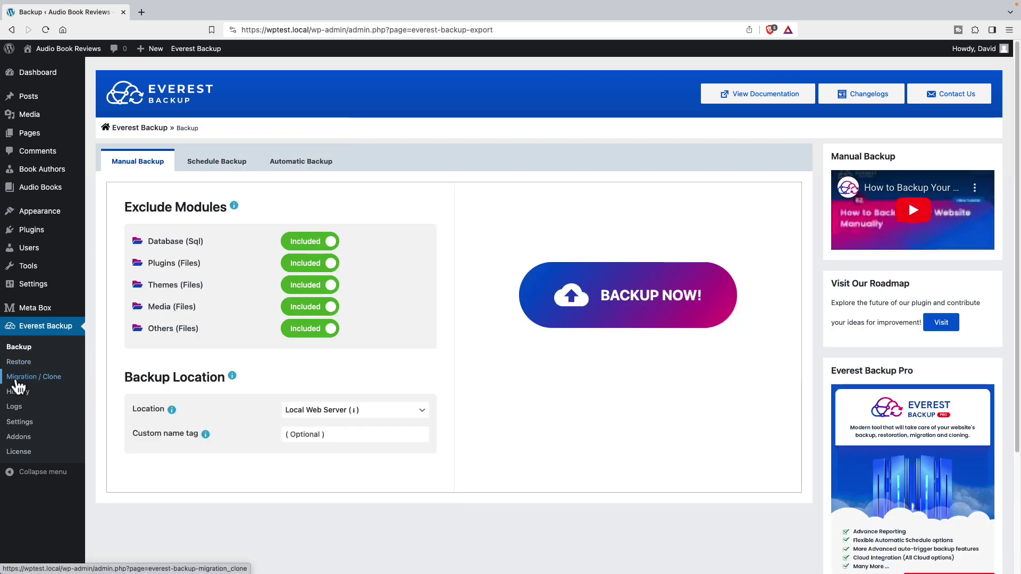
# Review Everest Backup's General settings tab, then view the Addons page with Everest Backup Pro active.
pyautogui.click(20, 423)
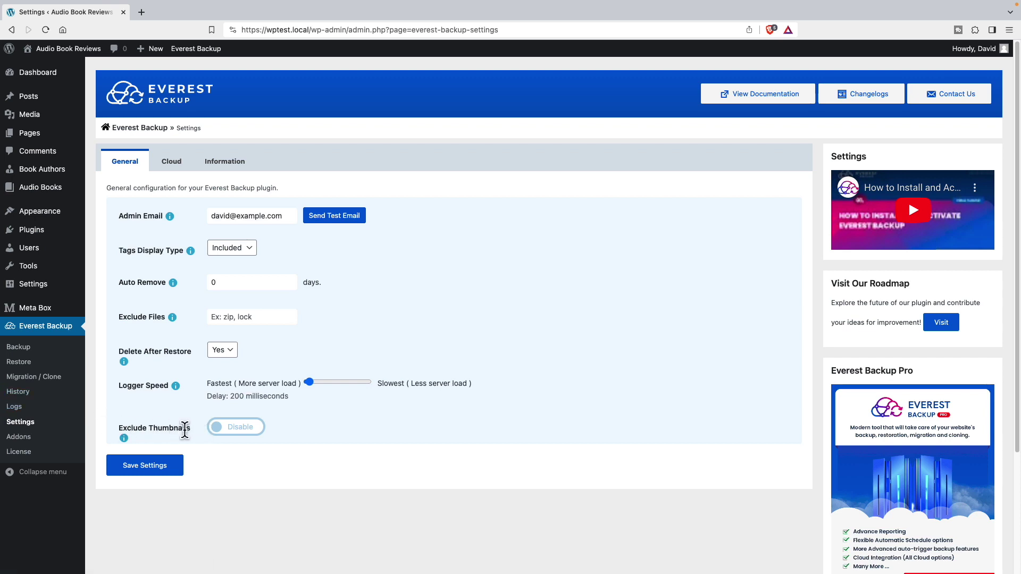
pyautogui.moveTo(123, 439)
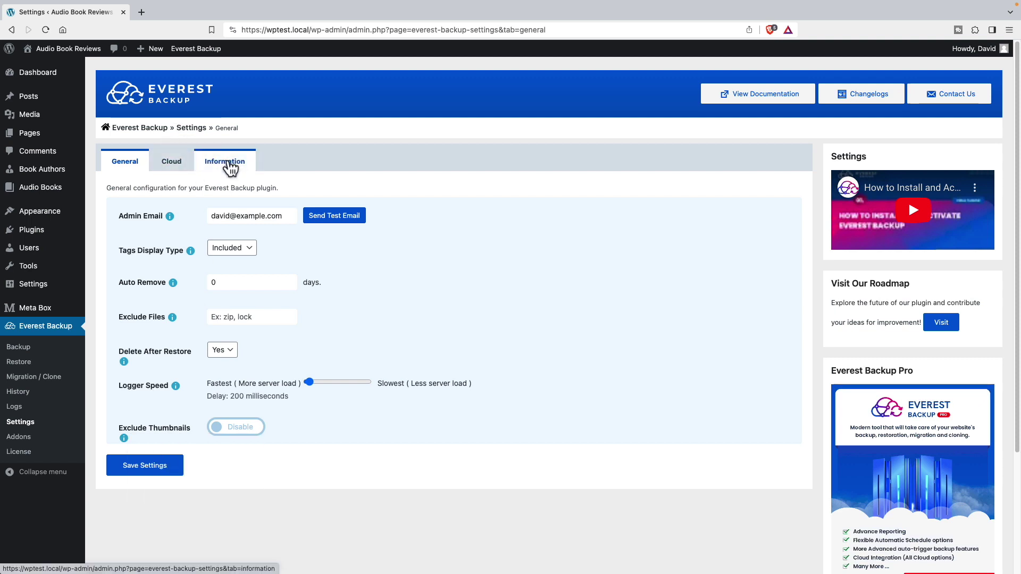
pyautogui.click(18, 440)
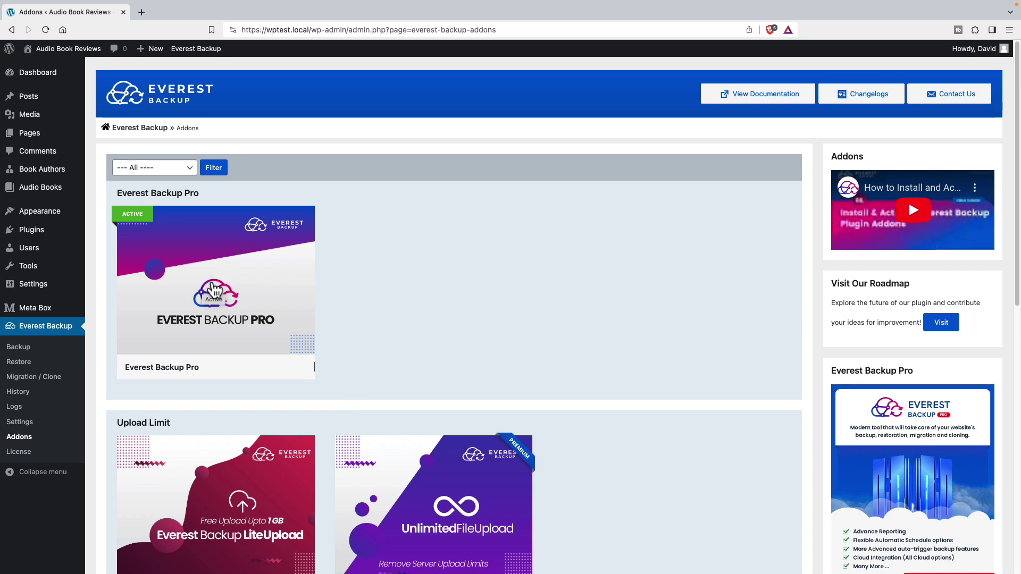
pyautogui.scroll(-6, 217, 290)
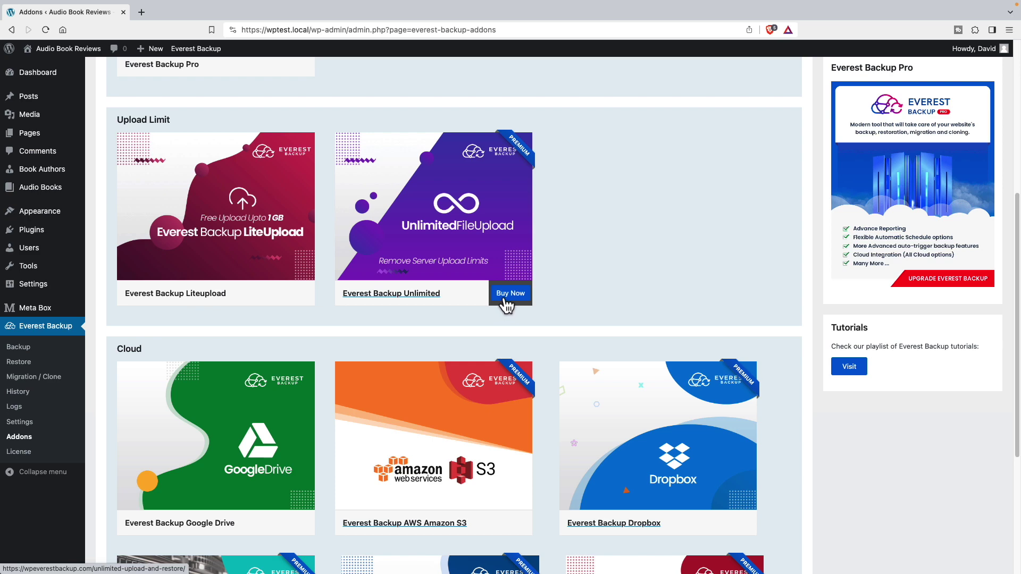
pyautogui.scroll(6, 487, 304)
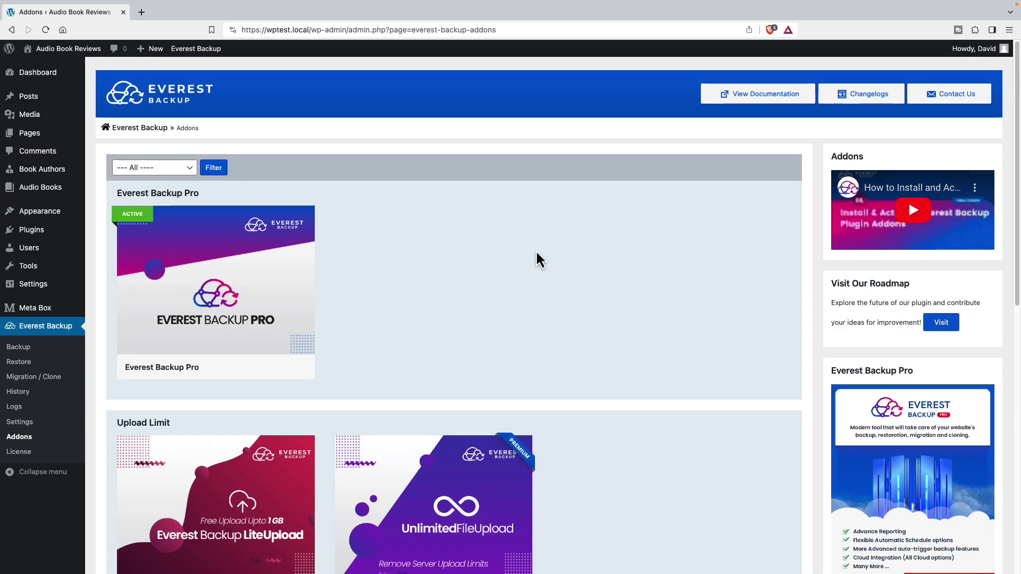